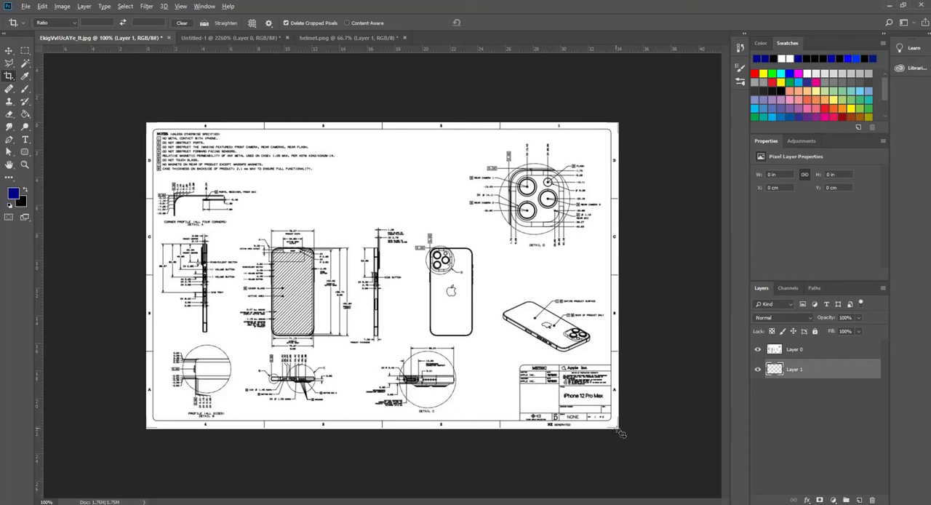
# Extend the canvas slightly beyond the drawing on all sides with the Crop tool and fill Layer 1 with dark blue
pyautogui.moveTo(618, 432); pyautogui.dragTo(630, 441)
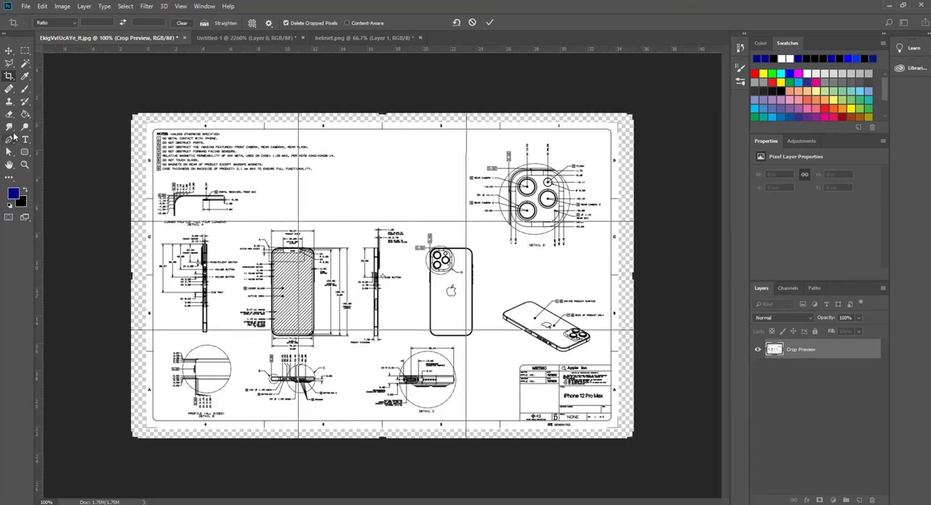
pyautogui.click(24, 115)
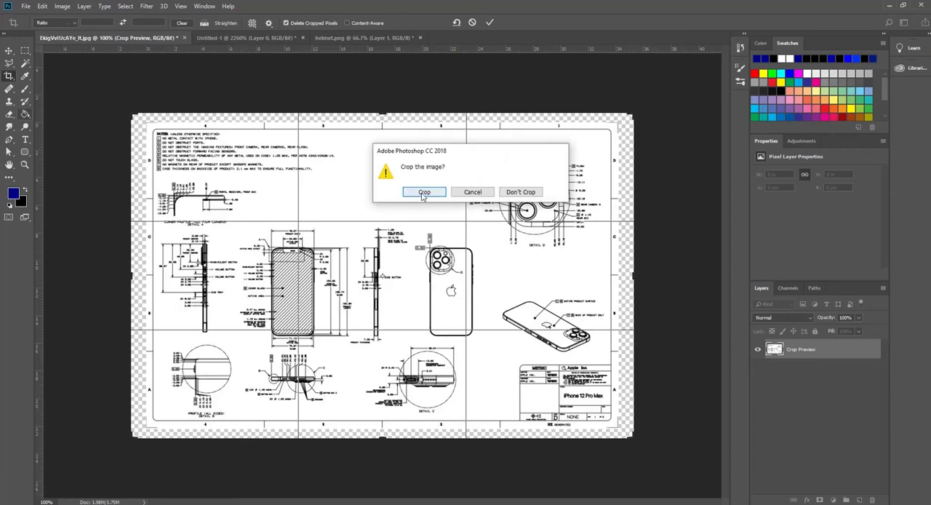
pyautogui.click(422, 192)
pyautogui.click(140, 193)
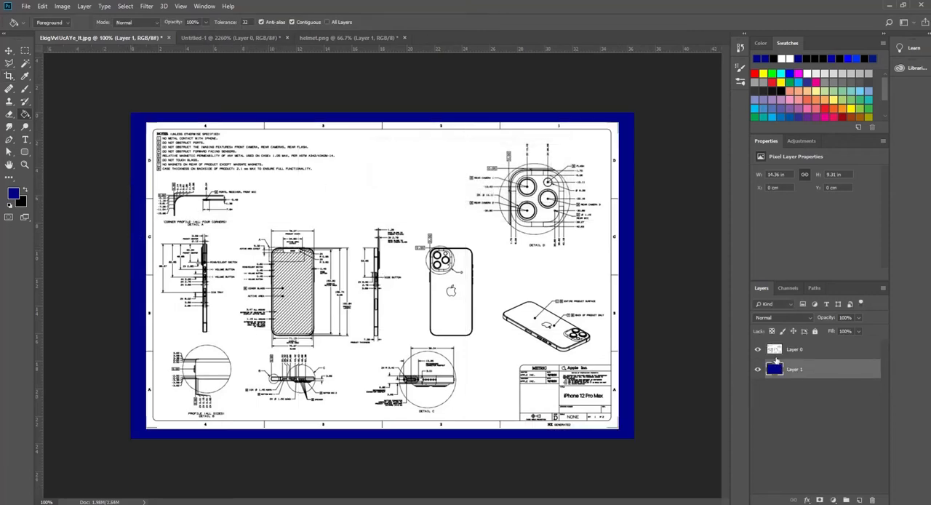
# Set Layer 0's blend mode to Screen and invert its colours
pyautogui.click(792, 352)
pyautogui.click(777, 320)
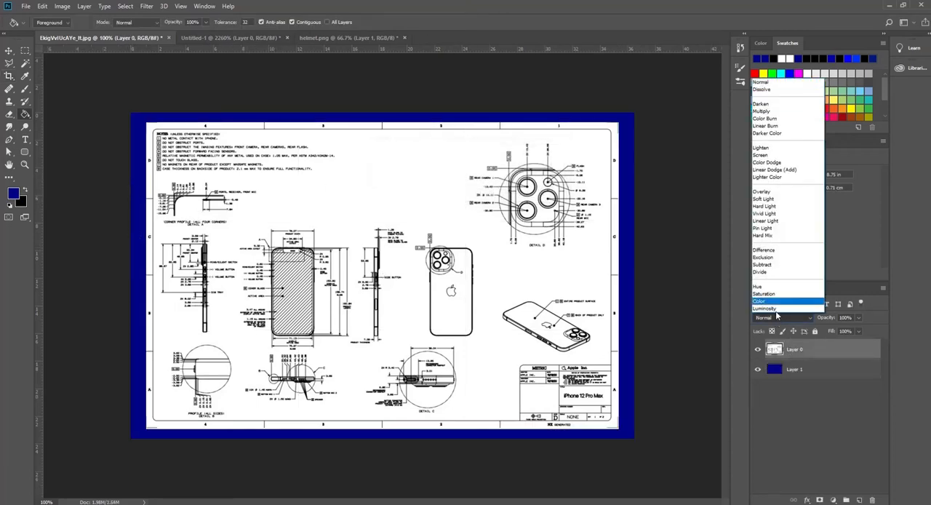
pyautogui.click(773, 156)
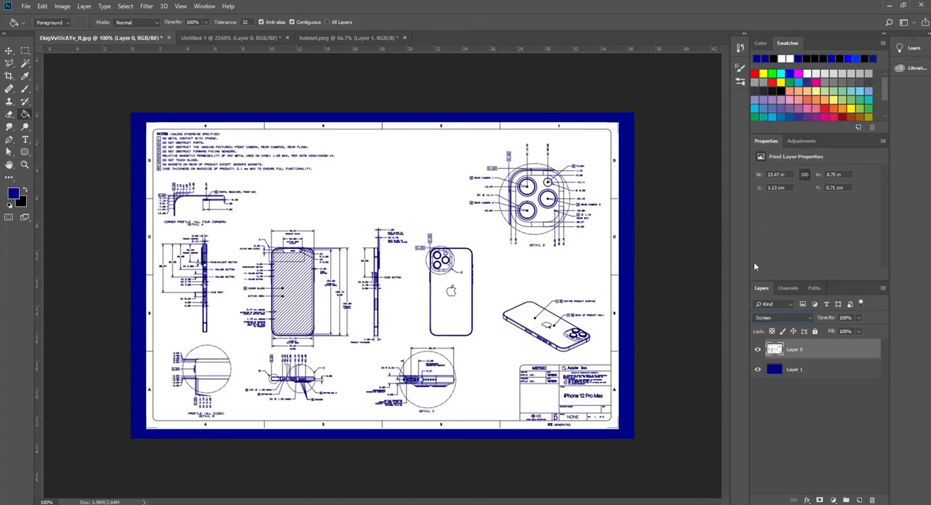
pyautogui.click(62, 6)
pyautogui.moveTo(87, 32)
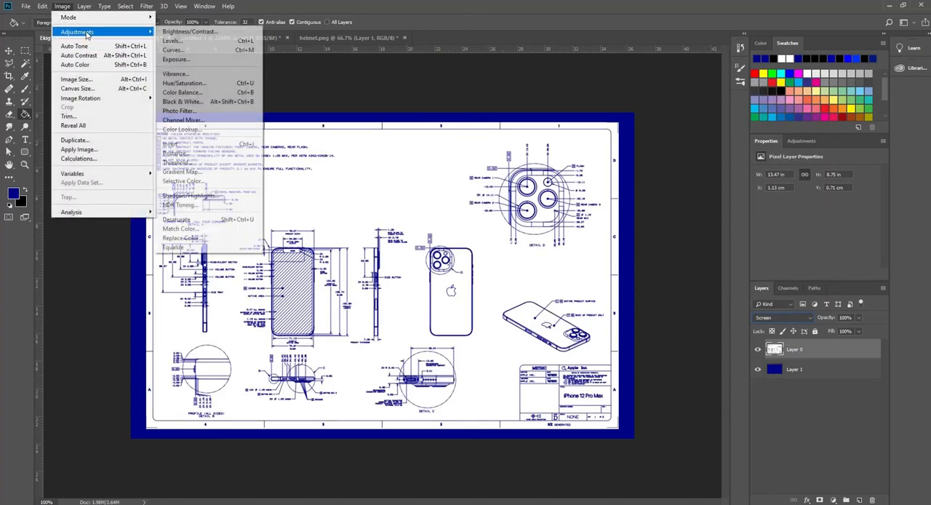
pyautogui.click(174, 143)
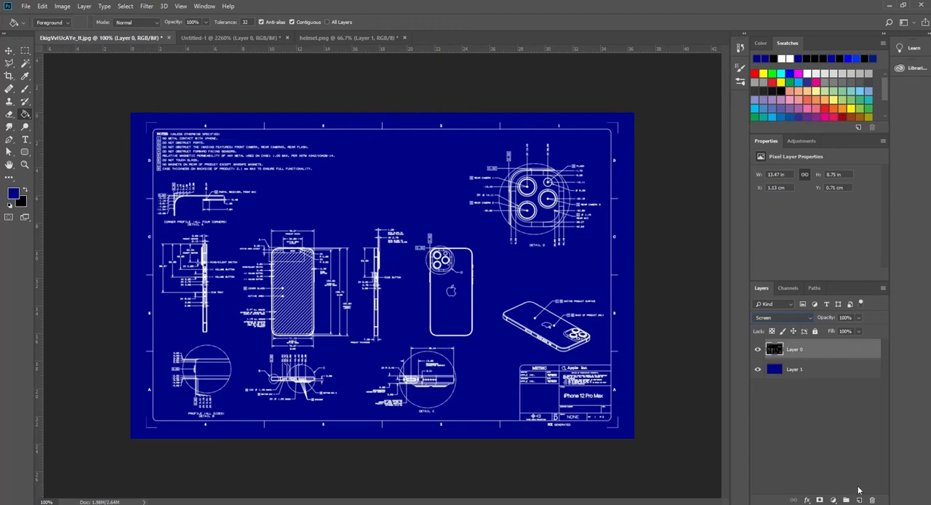
# Draw a rounded rectangle about 936 by 590 px along the drawing's inner frame and remove its fill
pyautogui.click(25, 152)
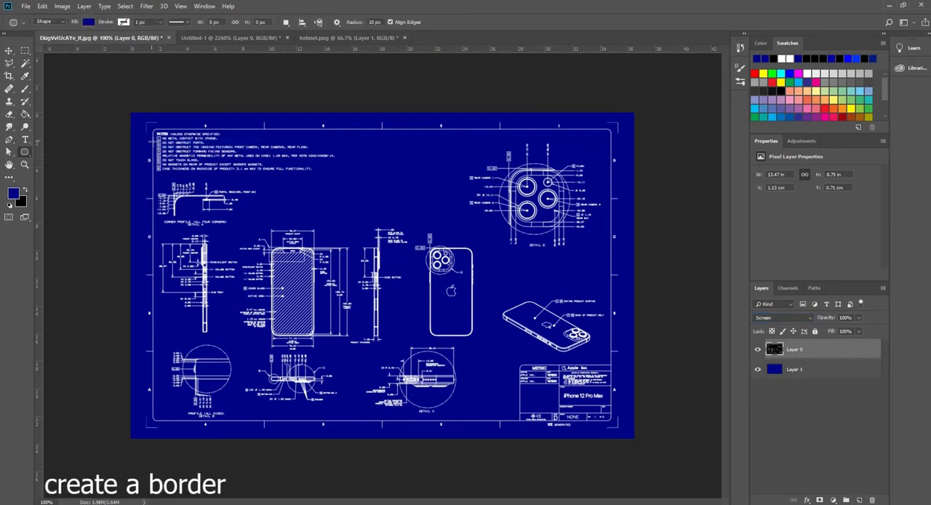
pyautogui.moveTo(155, 132)
pyautogui.mouseDown()
pyautogui.moveTo(236, 259)
pyautogui.moveTo(419, 411)
pyautogui.moveTo(610, 418)
pyautogui.mouseUp()
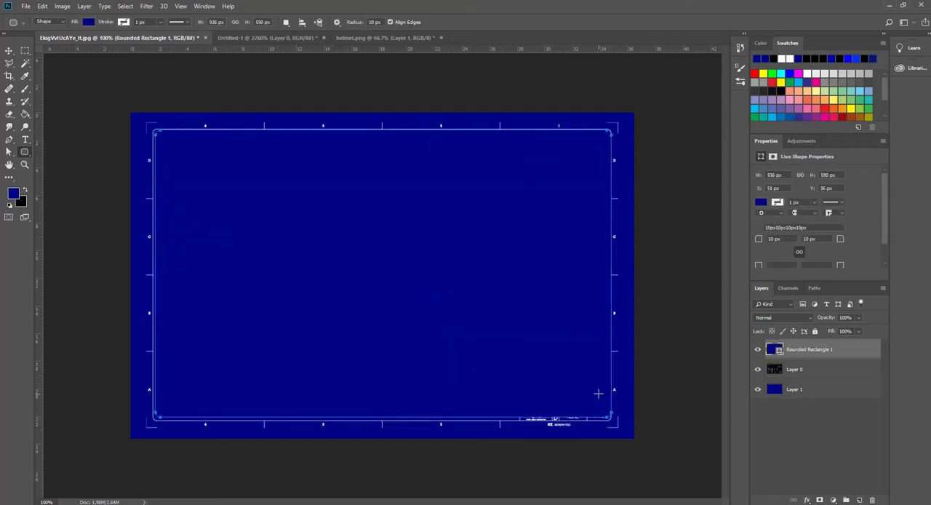
pyautogui.click(760, 202)
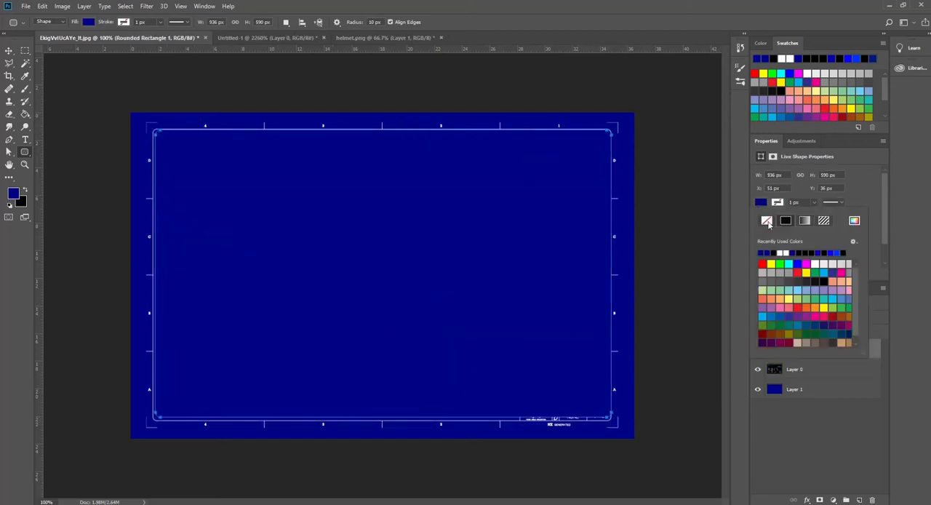
pyautogui.click(768, 220)
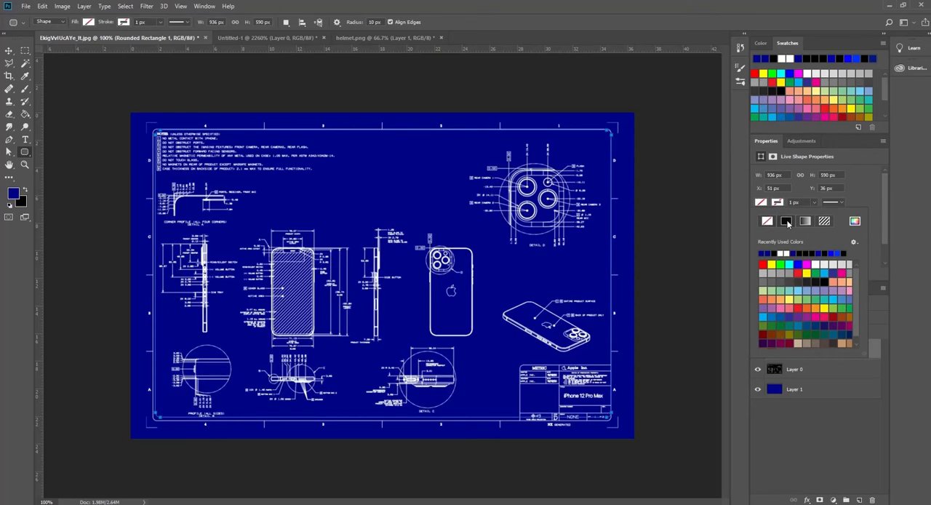
# Give the rounded rectangle a solid black stroke 3.5 px wide
pyautogui.click(787, 222)
pyautogui.click(803, 201)
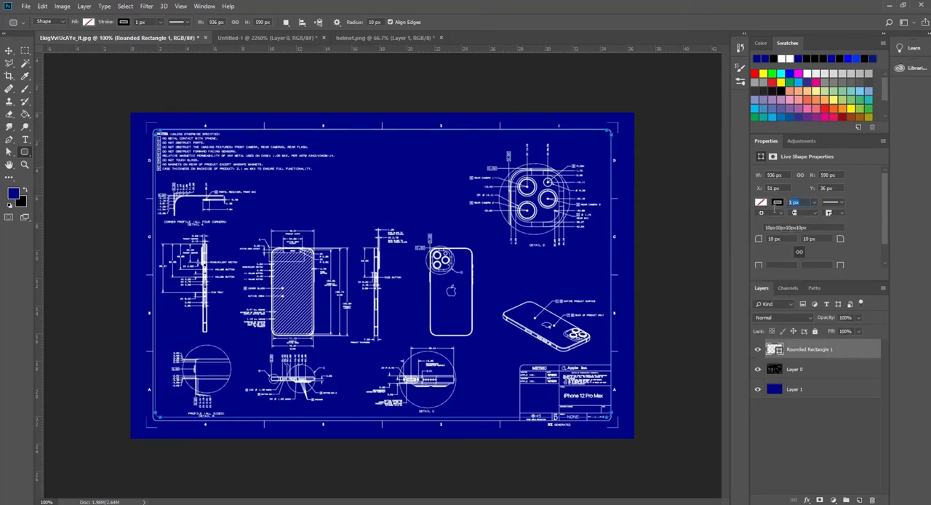
pyautogui.press('Return')
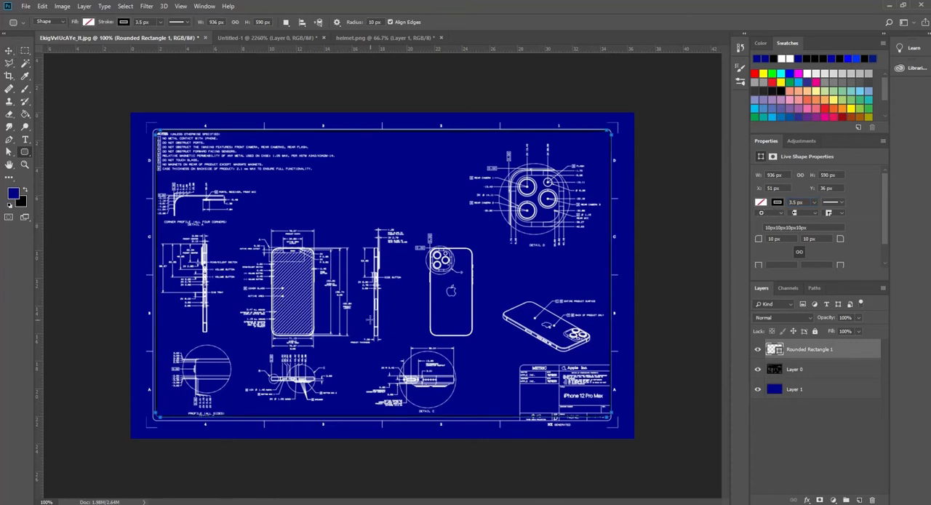
# Free-transform the rounded rectangle to about 941 by 598 px so its edges align with the drawing's inner frame
pyautogui.hotkey('ctrl', 't')
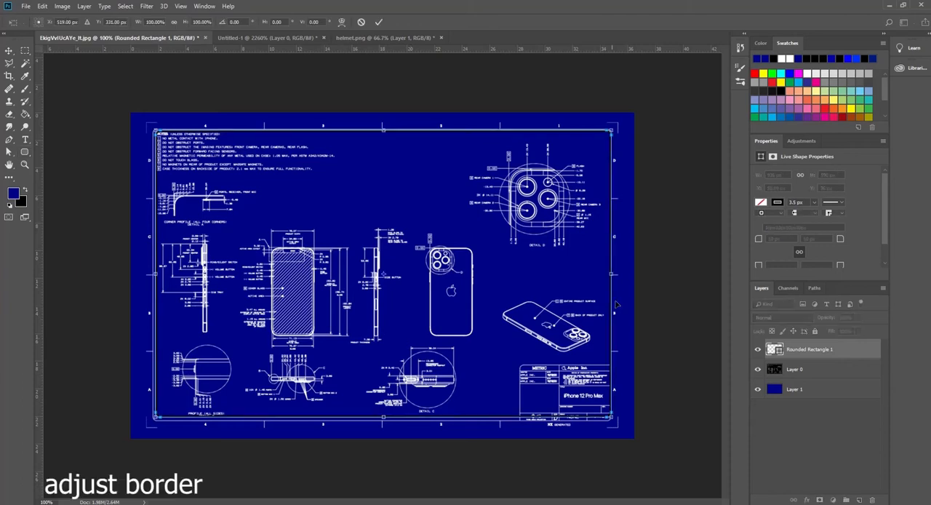
pyautogui.moveTo(611, 275); pyautogui.dragTo(610, 275)
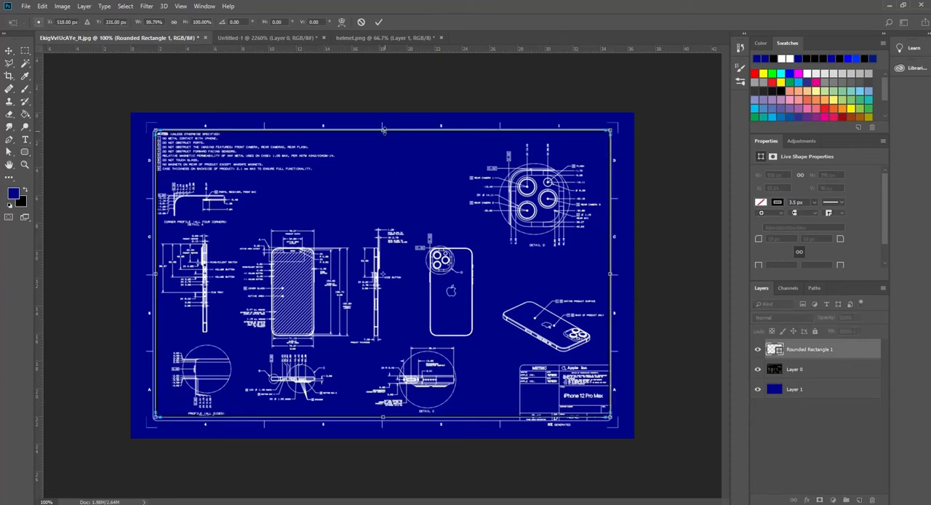
pyautogui.moveTo(383, 129); pyautogui.dragTo(383, 129)
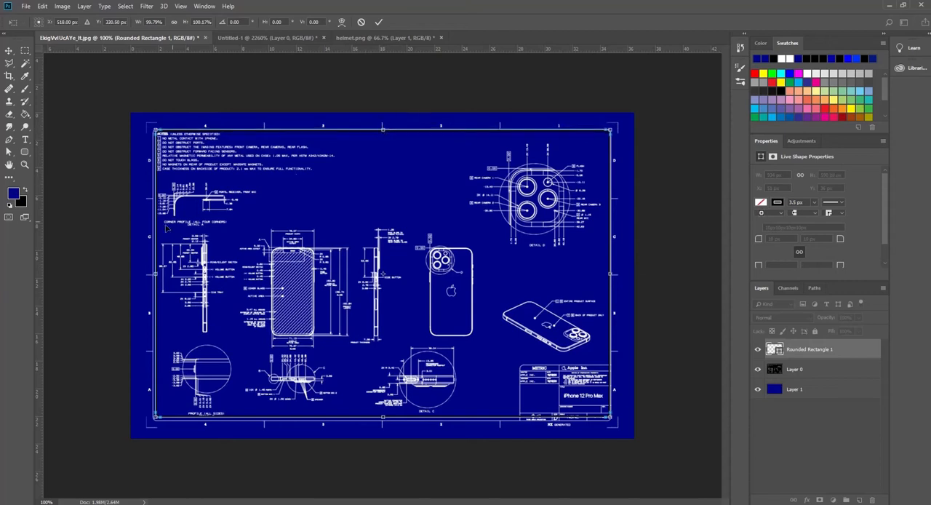
pyautogui.moveTo(156, 273); pyautogui.dragTo(152, 273)
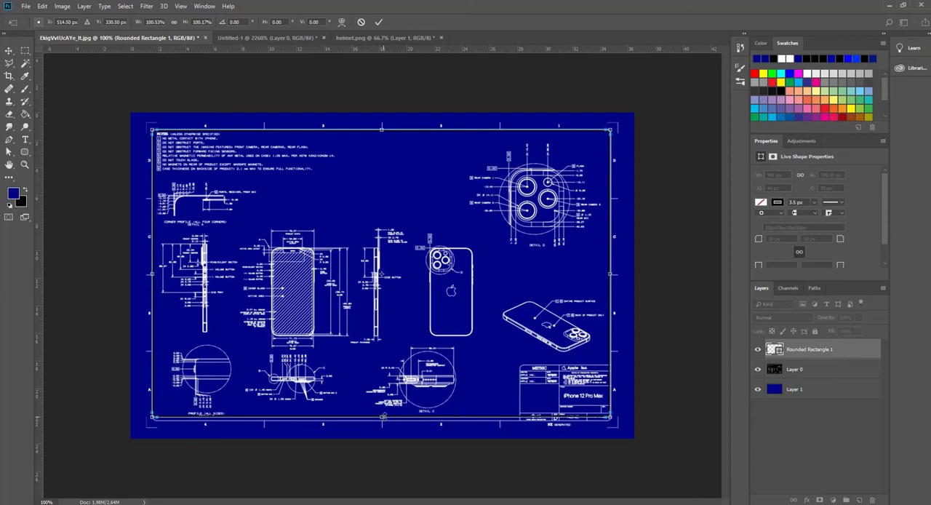
pyautogui.moveTo(382, 416); pyautogui.dragTo(381, 420)
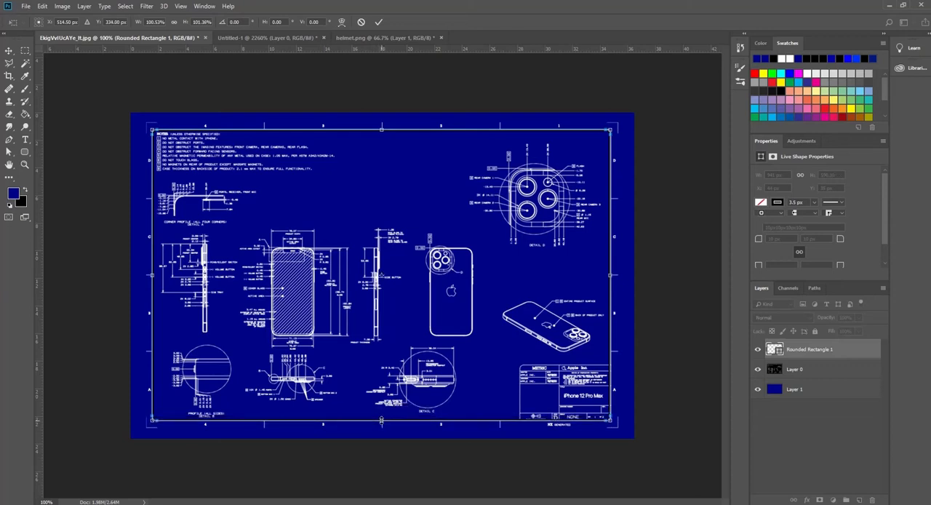
pyautogui.press('Return')
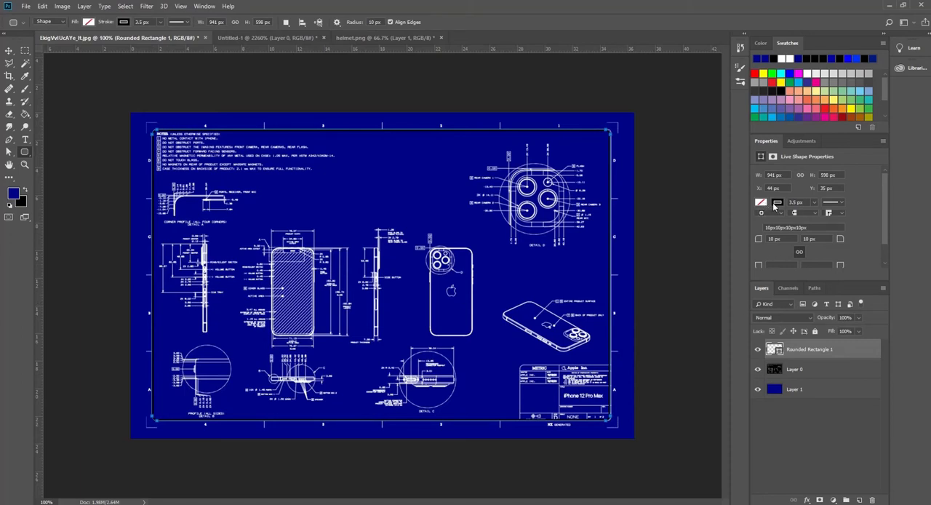
# Change the rounded rectangle's stroke colour to white
pyautogui.click(776, 203)
pyautogui.click(782, 252)
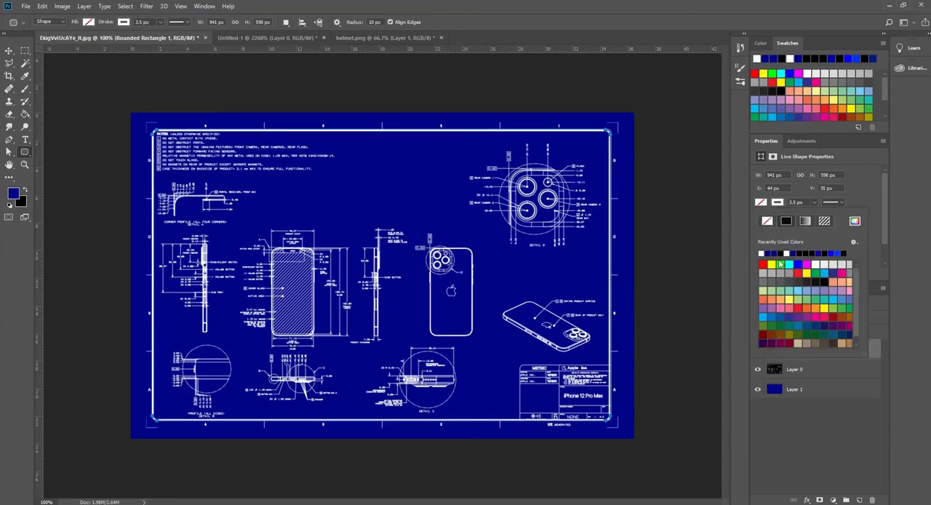
pyautogui.click(9, 50)
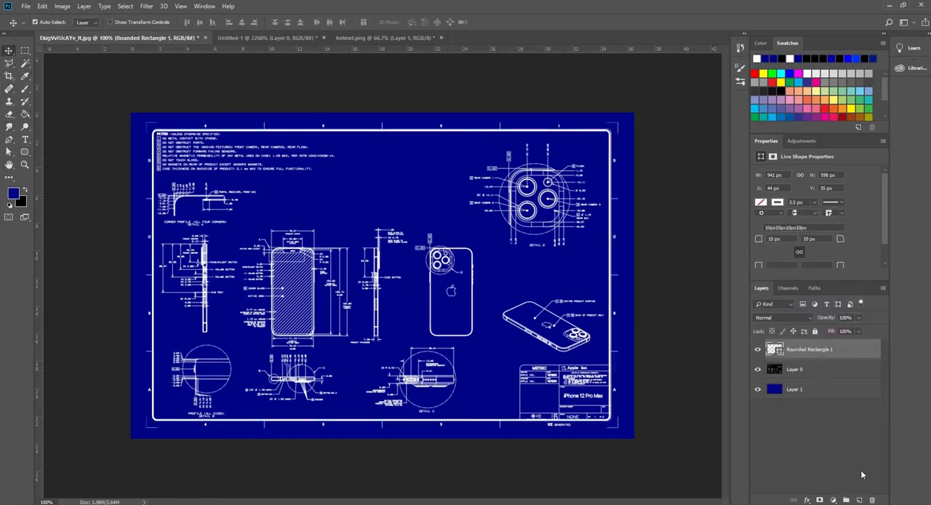
# Add a new layer above the rounded rectangle and try to select the area inside the border with the Magic Wand
pyautogui.click(860, 499)
pyautogui.click(25, 63)
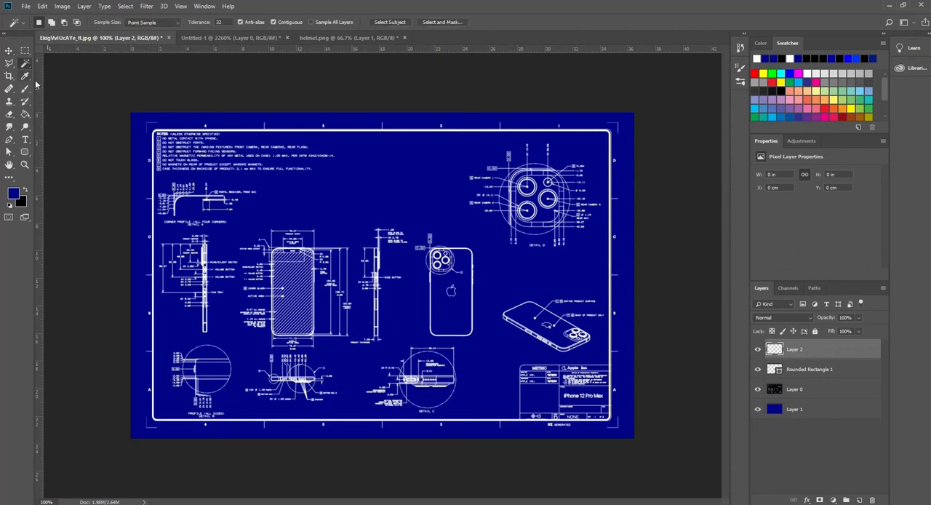
pyautogui.click(205, 134)
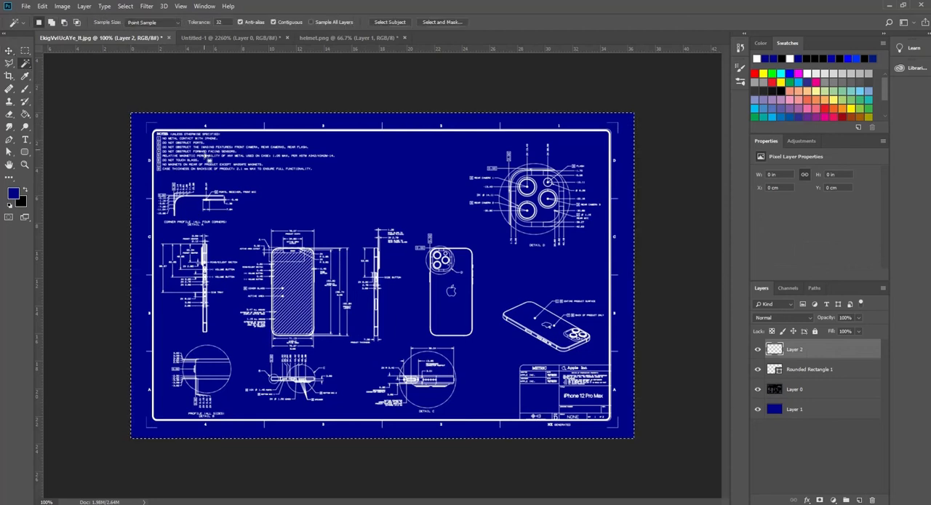
# Convert the Rounded Rectangle 1 layer to a smart object
pyautogui.click(803, 369)
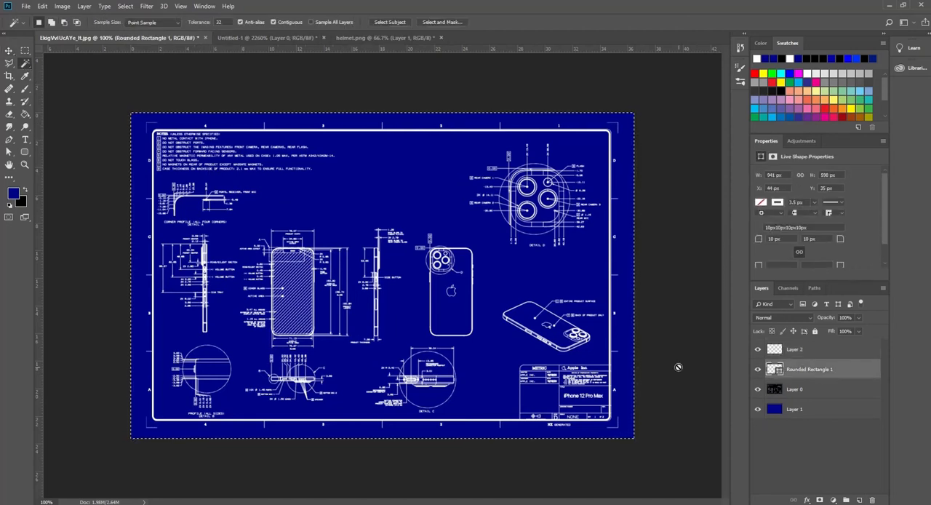
pyautogui.rightClick(806, 369)
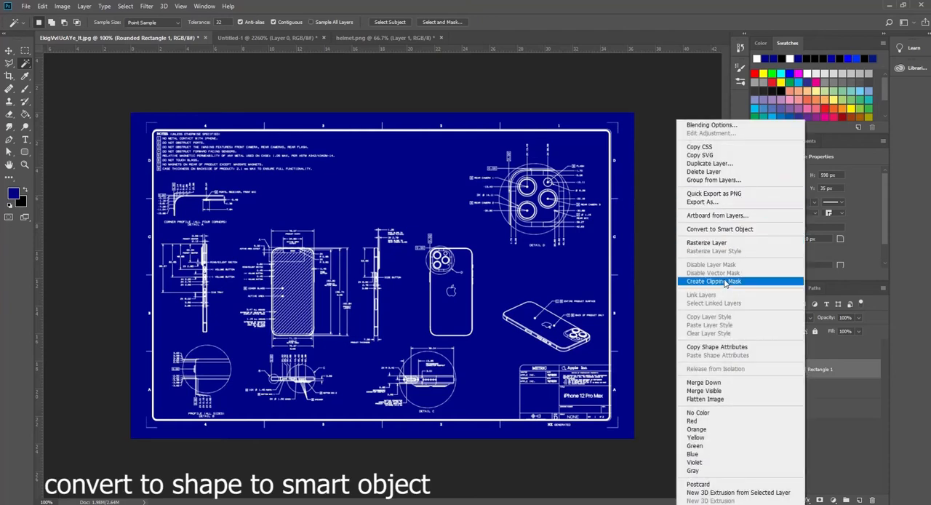
pyautogui.click(720, 229)
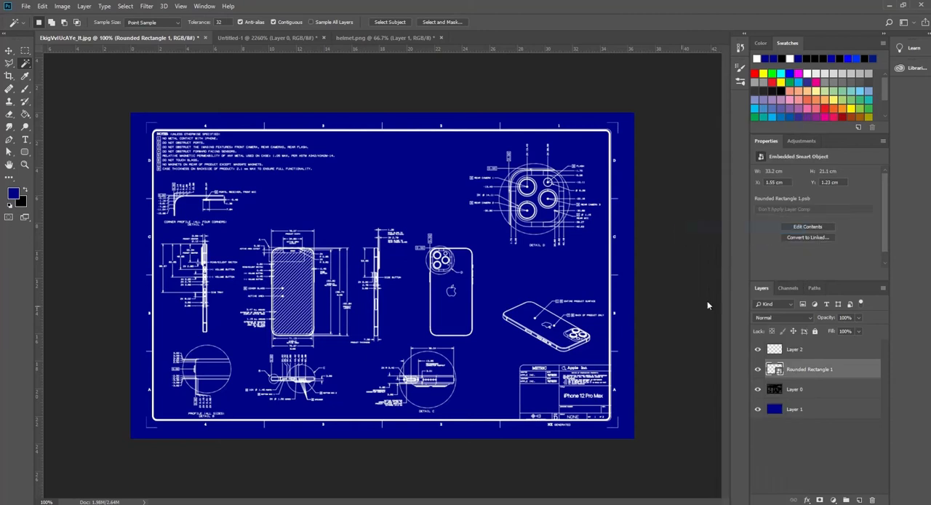
# Select the area inside the white border with the Magic Wand and fill it with black on Layer 2
pyautogui.click(178, 131)
pyautogui.click(26, 190)
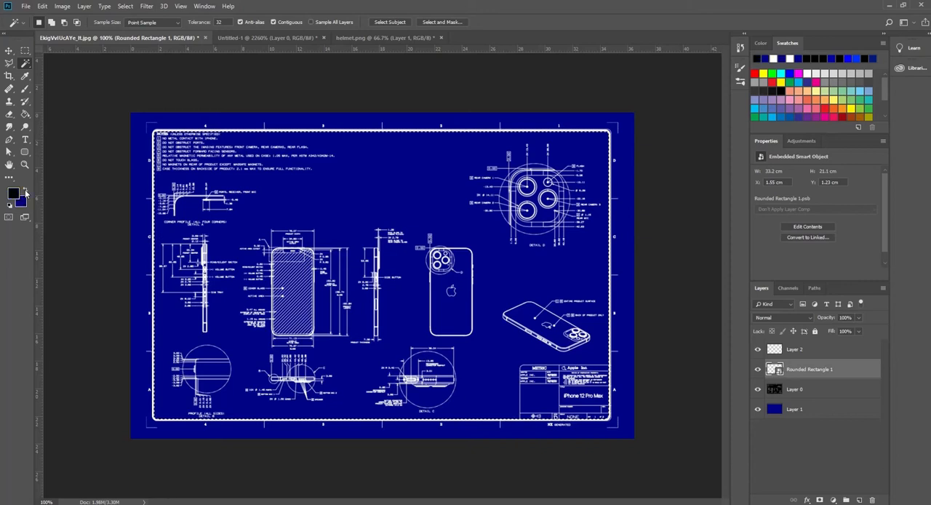
pyautogui.click(774, 350)
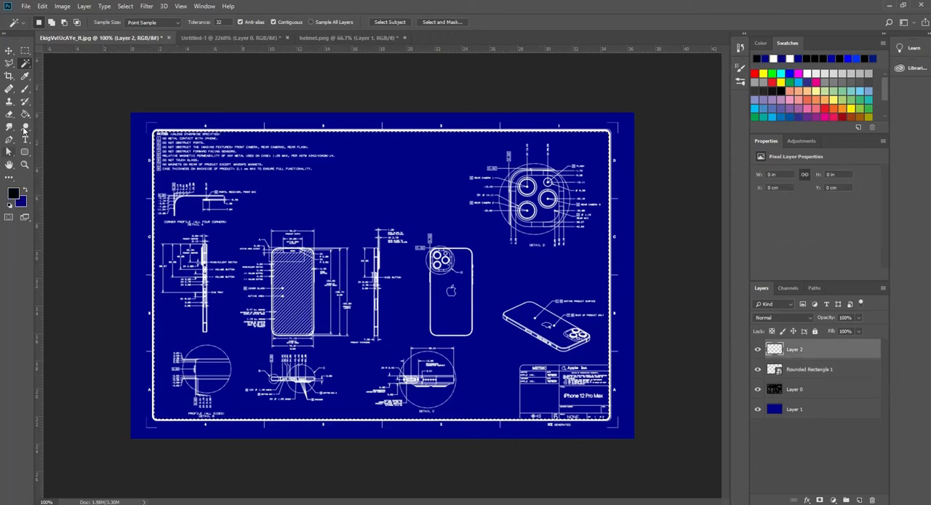
pyautogui.click(24, 114)
pyautogui.click(309, 251)
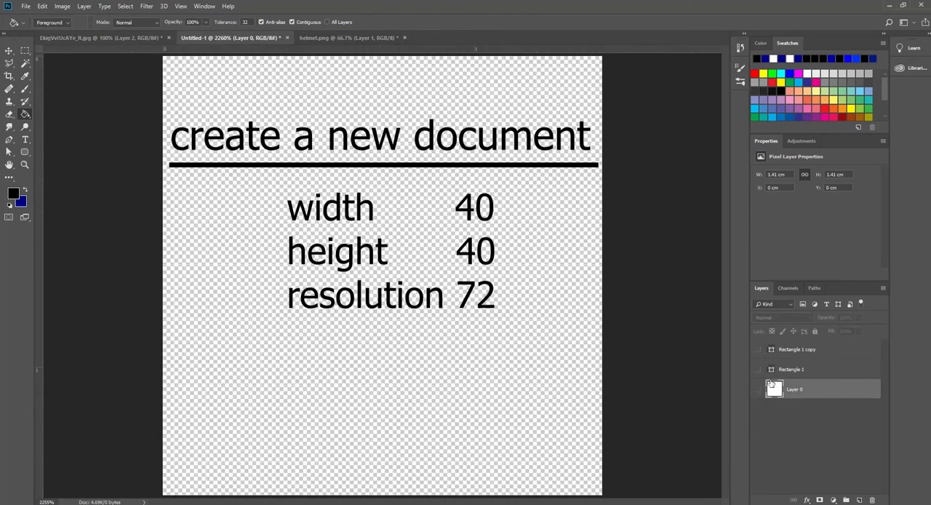
# In the Untitled-1 document, show the Rectangle 1 and Rectangle 1 copy layers and select both
pyautogui.click(758, 370)
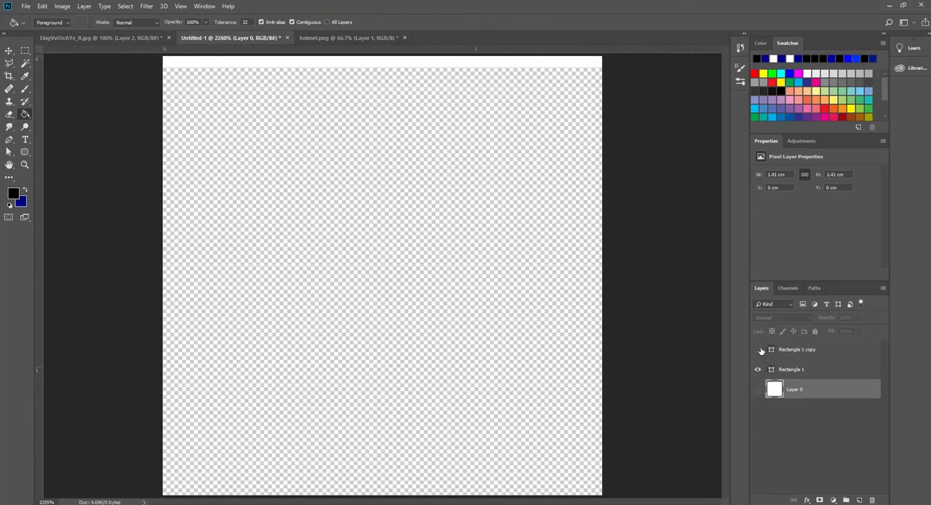
pyautogui.click(759, 349)
pyautogui.click(790, 371)
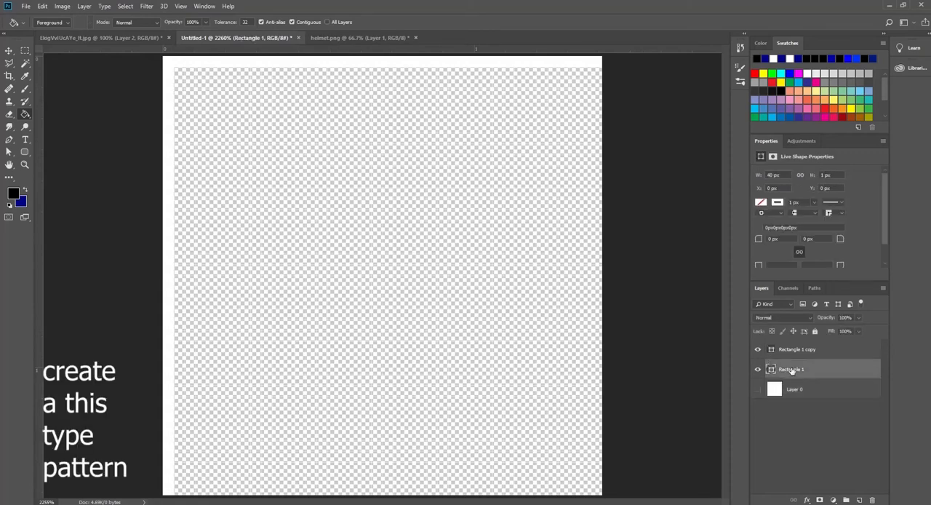
pyautogui.keyDown('shift'); pyautogui.click(801, 351); pyautogui.keyUp('shift')
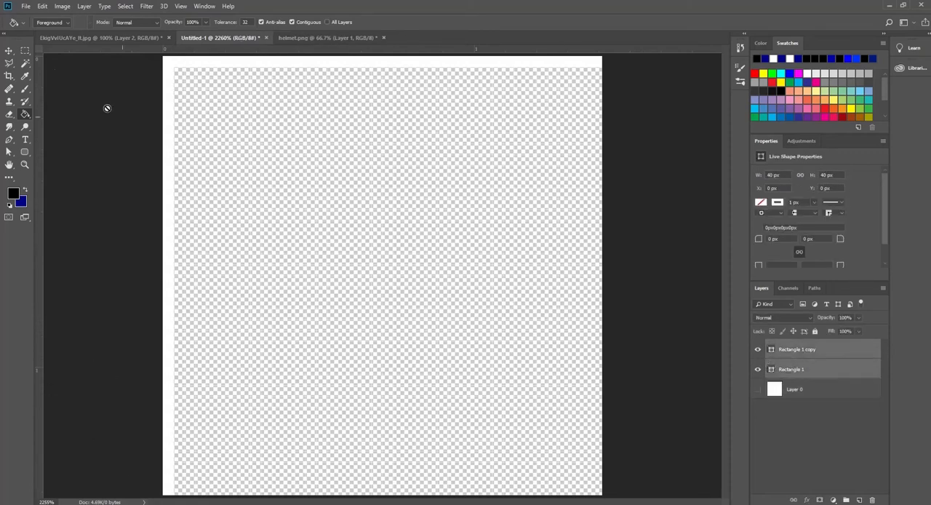
# Try to define the two white edge lines as a pattern
pyautogui.click(42, 6)
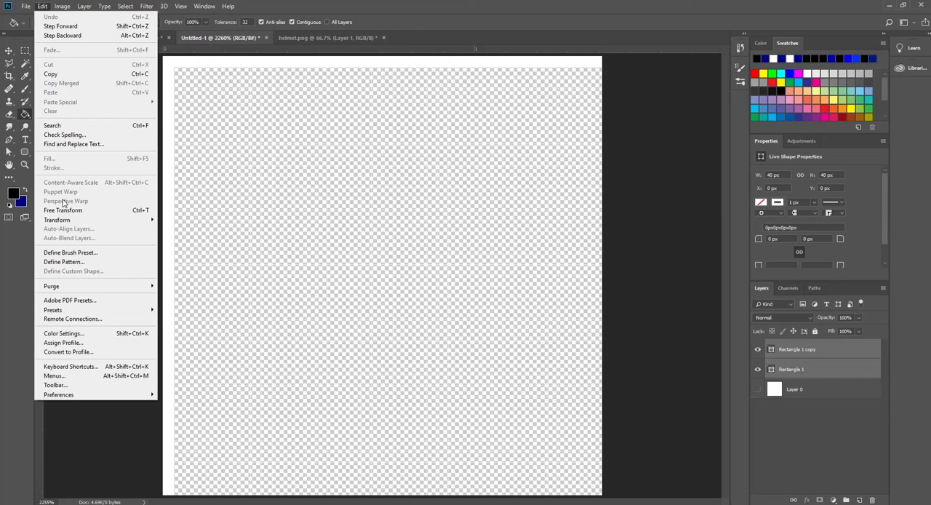
pyautogui.click(71, 261)
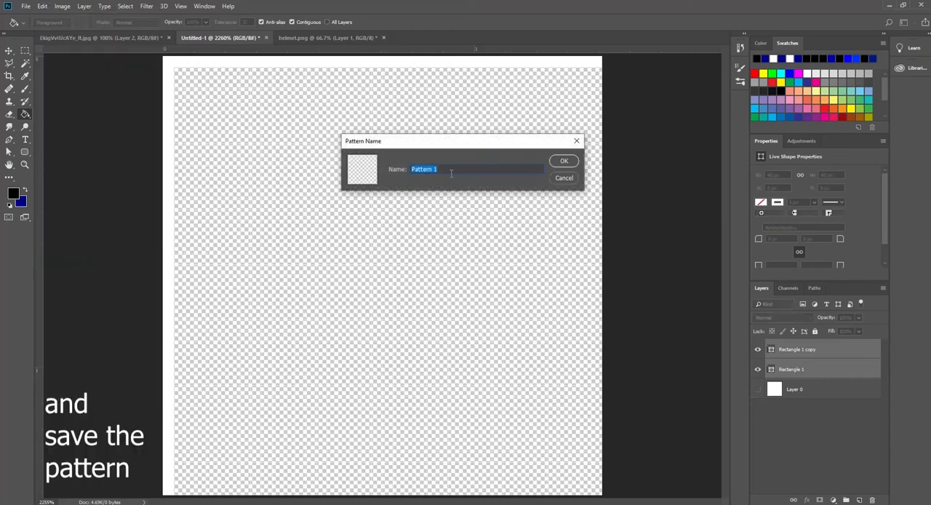
pyautogui.click(576, 143)
# In the iPhone drawing document, add a Pattern Overlay layer style to Layer 2
pyautogui.click(77, 38)
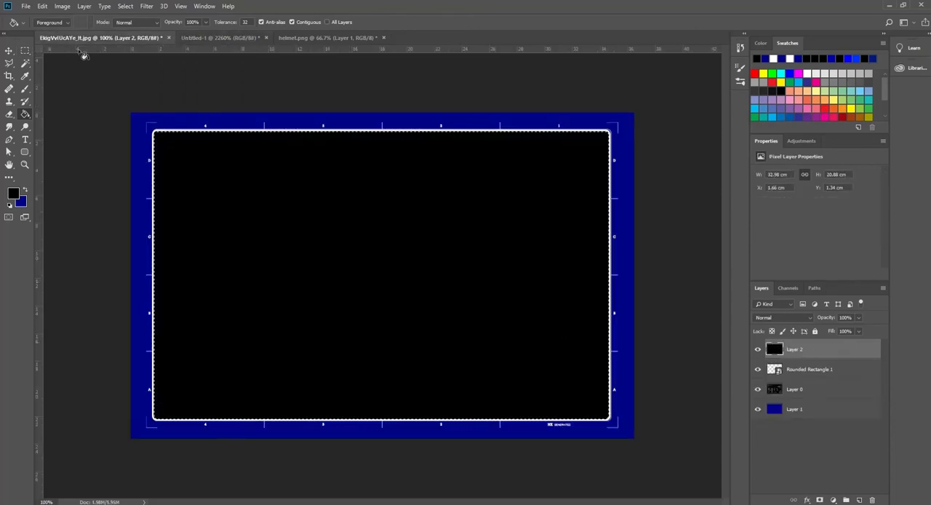
pyautogui.click(83, 6)
pyautogui.moveTo(104, 106)
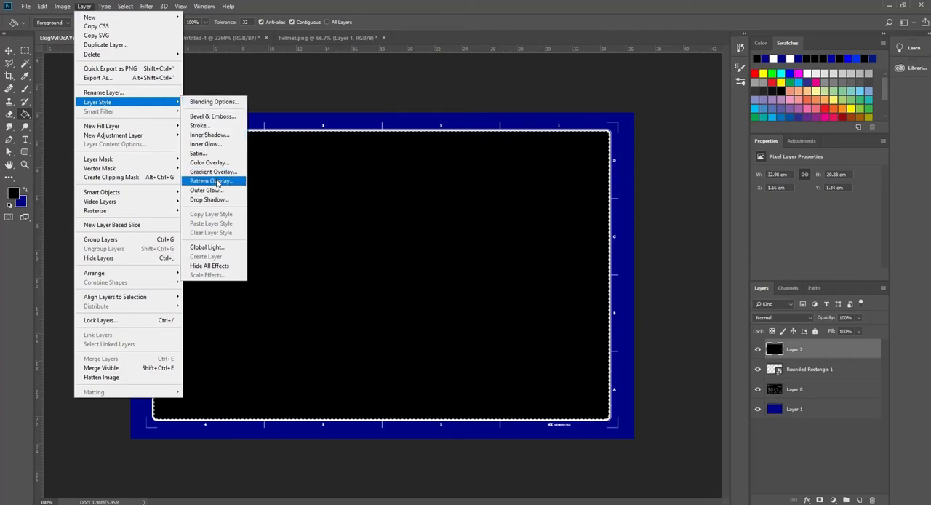
pyautogui.click(217, 184)
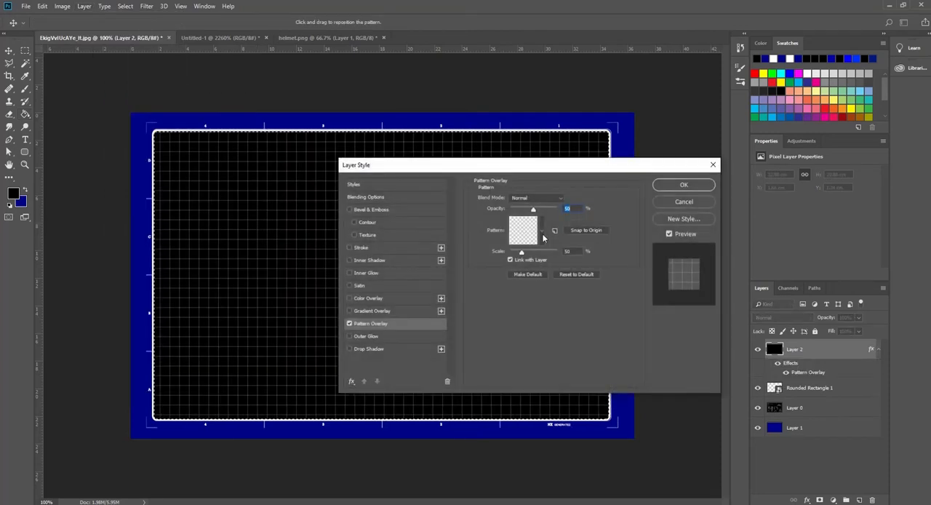
# Try the purple pattern as Layer 2's overlay, raising its opacity to 88% and slightly reducing its scale
pyautogui.click(542, 232)
pyautogui.click(475, 290)
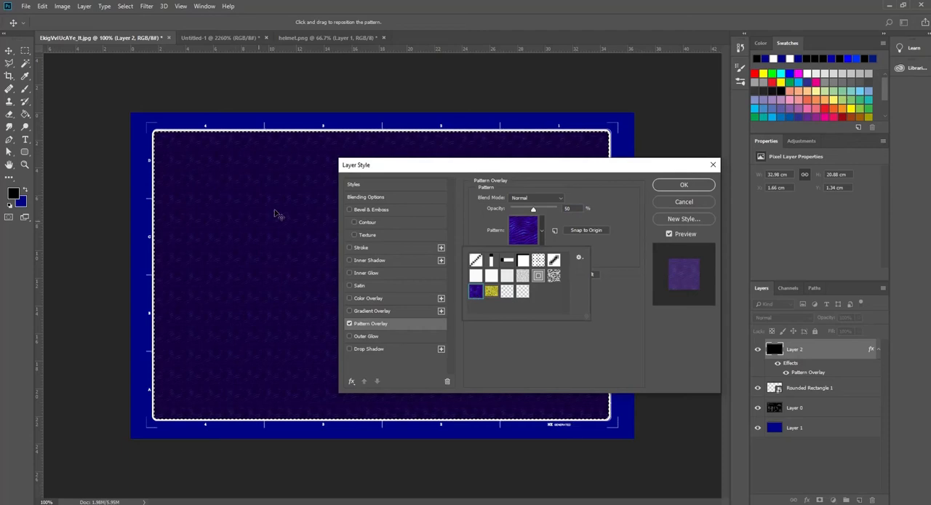
pyautogui.click(542, 232)
pyautogui.moveTo(534, 209); pyautogui.dragTo(551, 209)
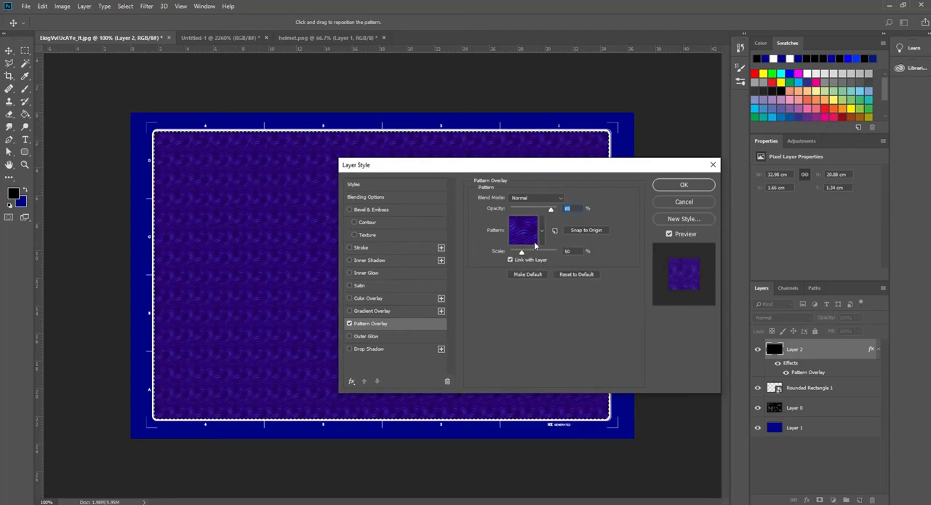
pyautogui.moveTo(522, 252)
pyautogui.mouseDown()
pyautogui.moveTo(557, 257)
pyautogui.moveTo(520, 254)
pyautogui.mouseUp()
# Apply the white grid-line pattern overlay at 50% opacity and 50% scale, and set Layer 2's blend mode to Screen
pyautogui.click(542, 235)
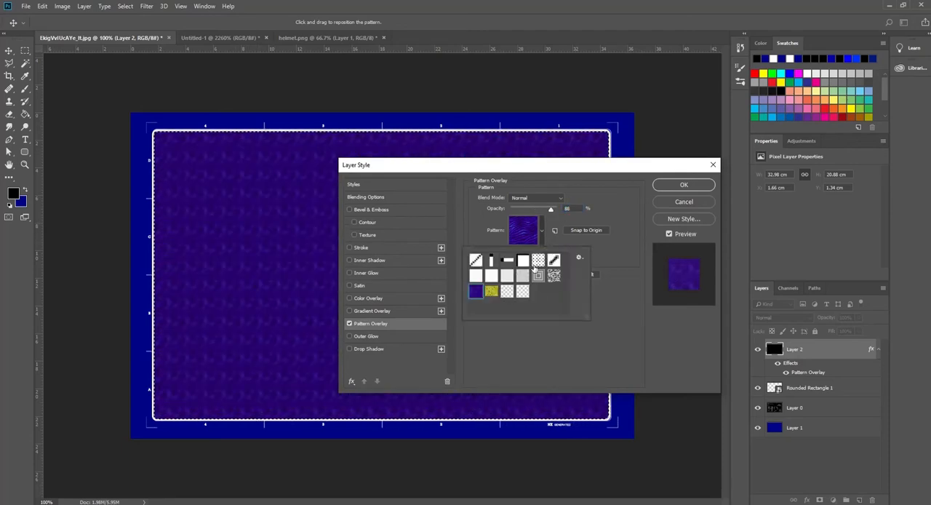
pyautogui.click(508, 292)
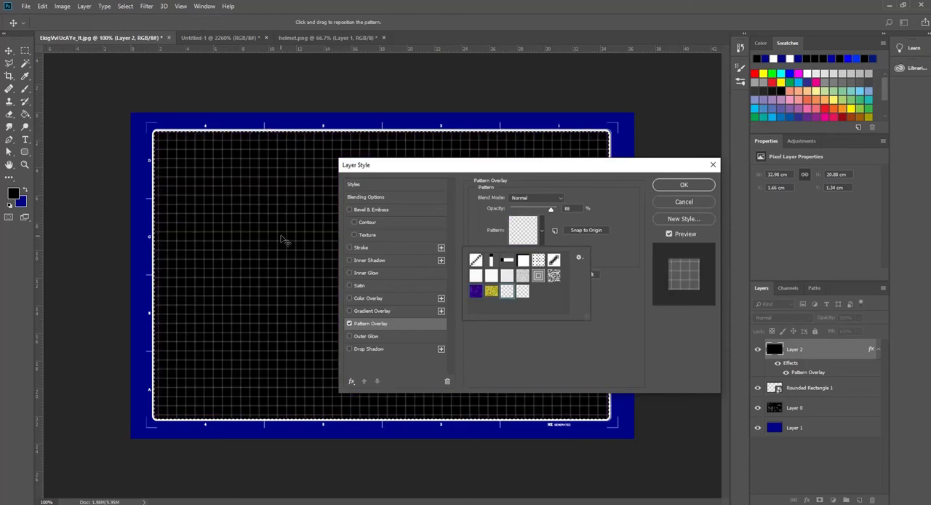
pyautogui.click(574, 247)
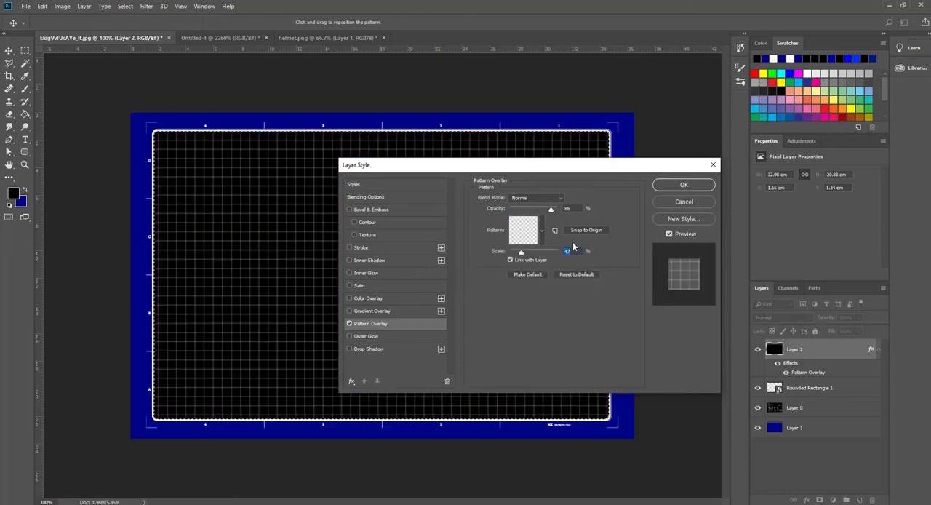
pyautogui.write('50')
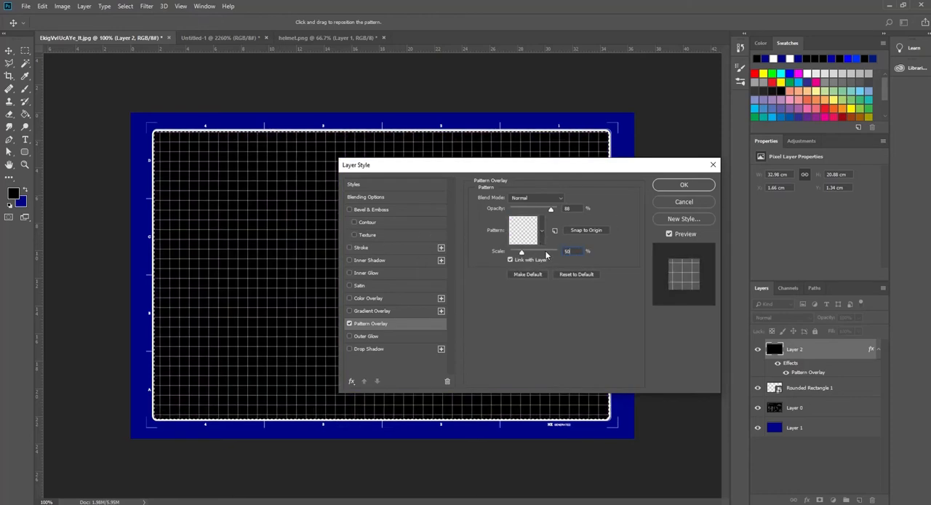
pyautogui.write('50')
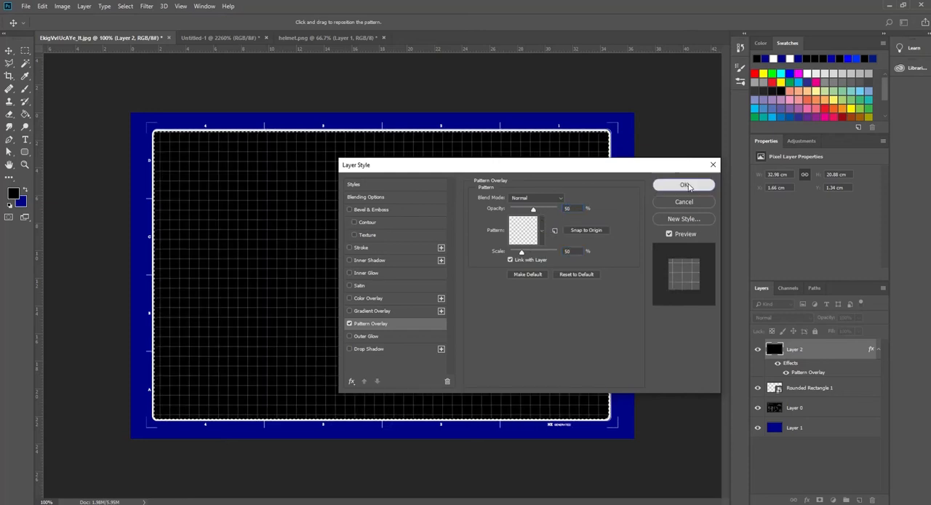
pyautogui.click(684, 185)
pyautogui.click(771, 316)
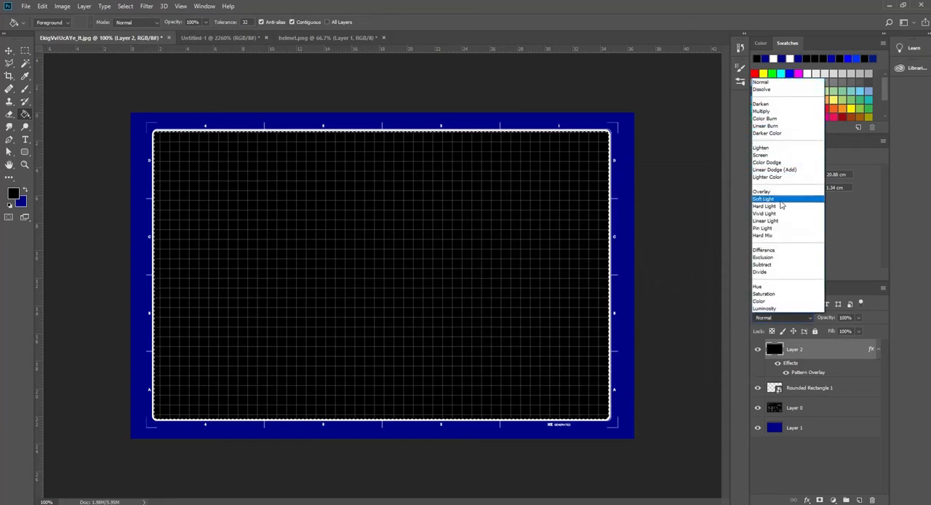
pyautogui.click(764, 155)
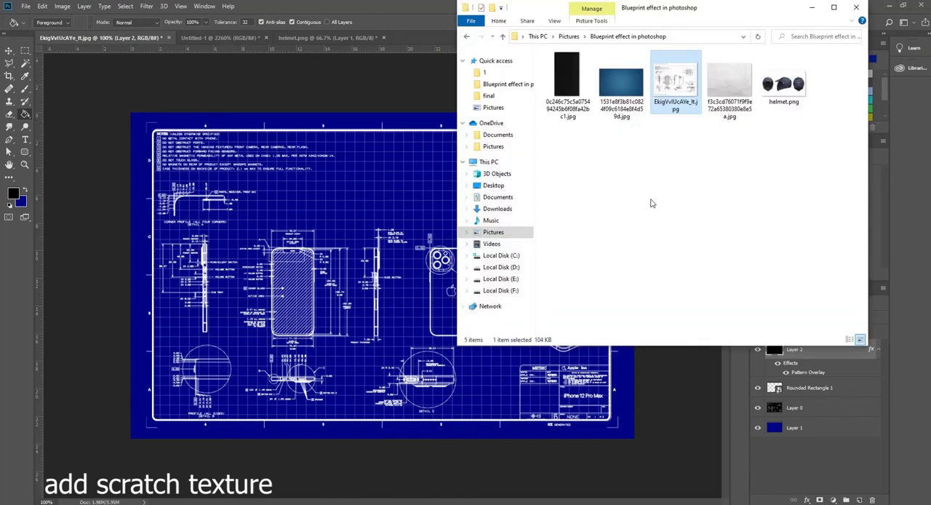
# Place the dark scratch texture image in the drawing, rotated 90° and stretched to cover the whole canvas
pyautogui.click(567, 84)
pyautogui.moveTo(566, 83); pyautogui.dragTo(315, 303)
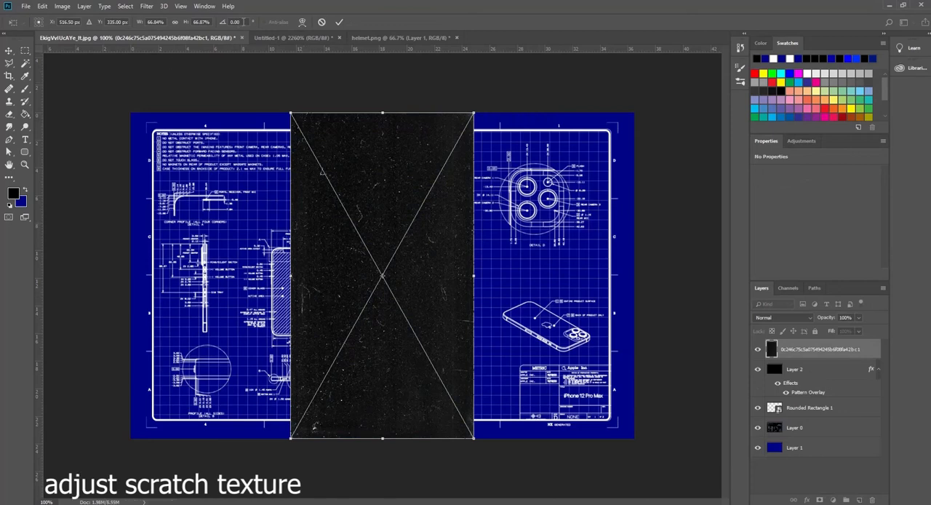
pyautogui.write('90')
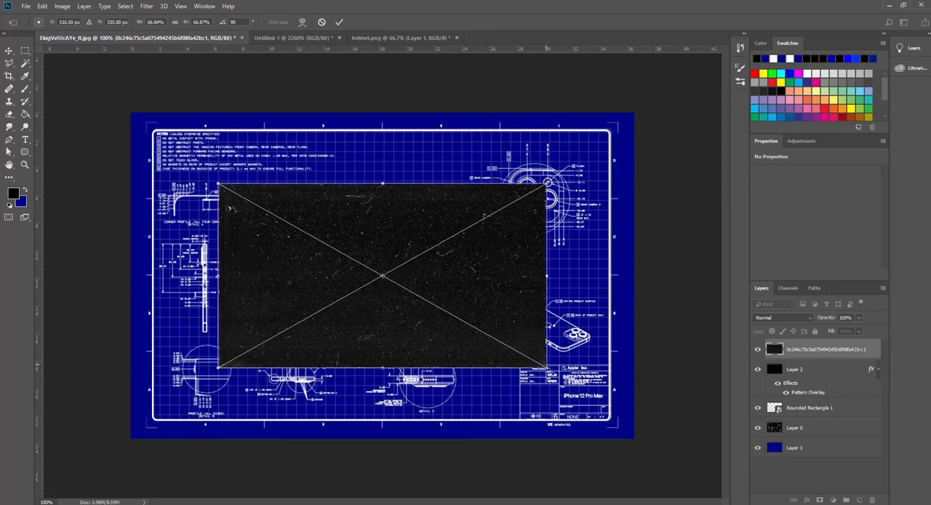
pyautogui.moveTo(545, 365); pyautogui.dragTo(642, 420)
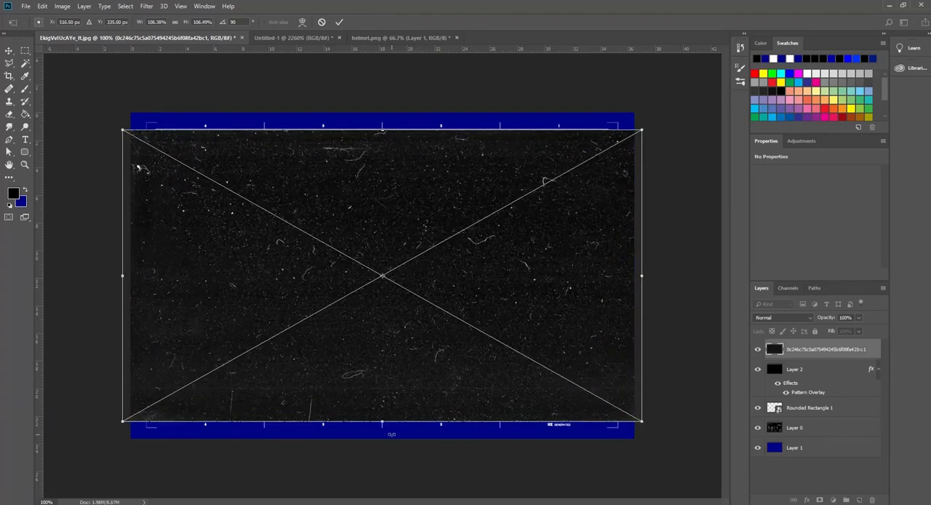
pyautogui.moveTo(384, 422); pyautogui.dragTo(384, 437)
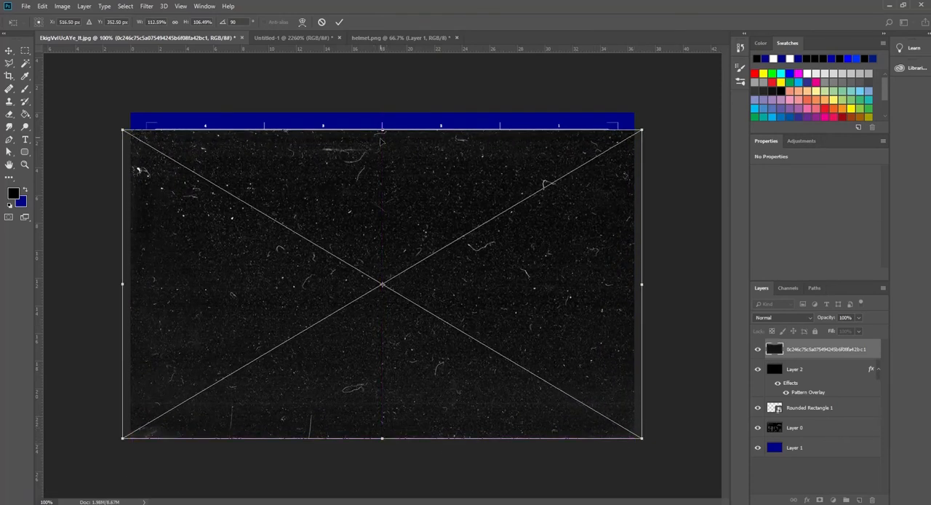
pyautogui.moveTo(382, 131); pyautogui.dragTo(381, 109)
pyautogui.press('Return')
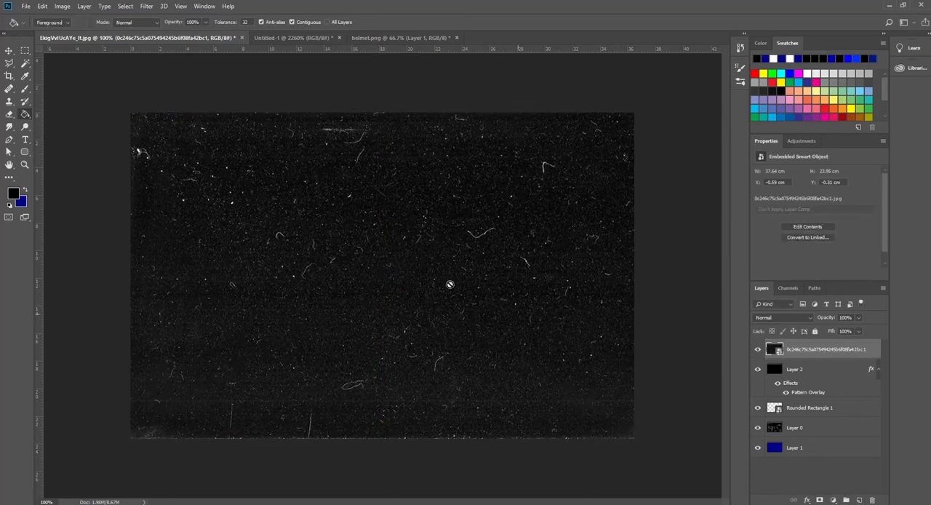
# Set the scratch texture layer's blend mode to Screen and clip a Levels adjustment layer to it
pyautogui.click(792, 315)
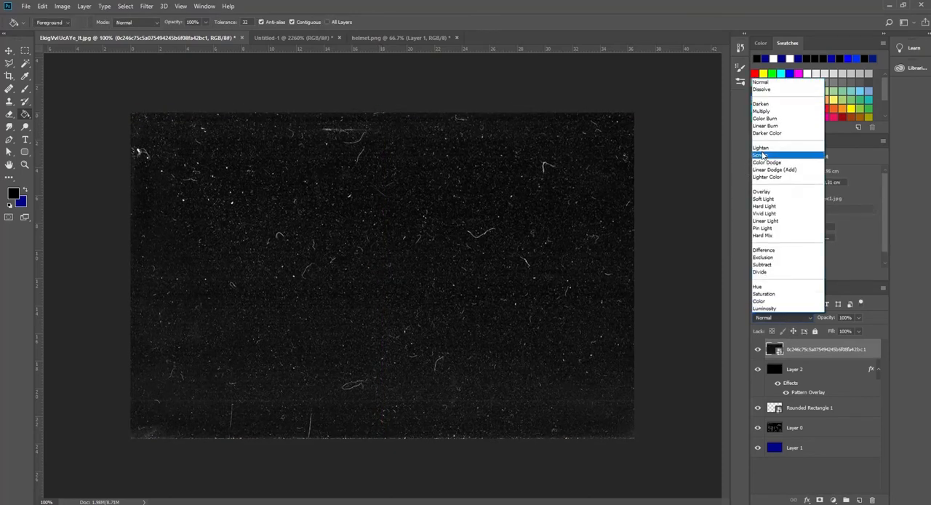
pyautogui.click(763, 157)
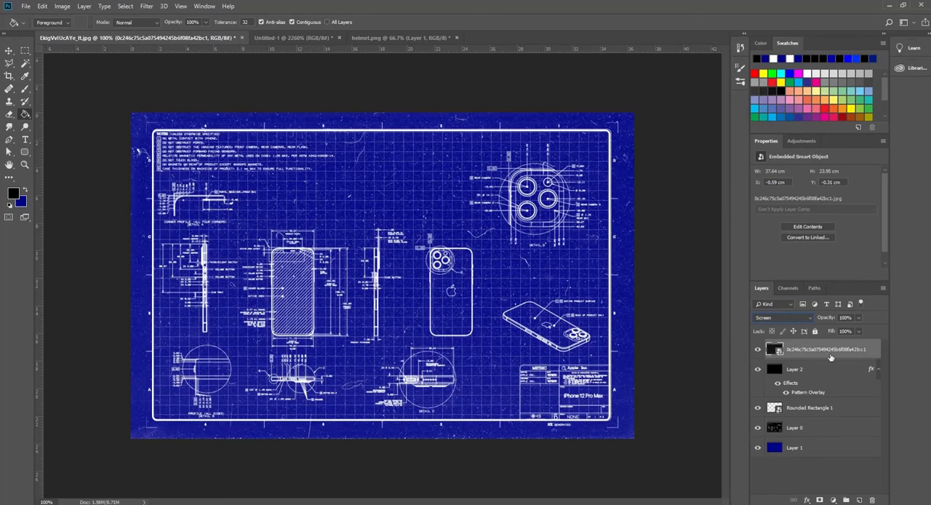
pyautogui.click(834, 500)
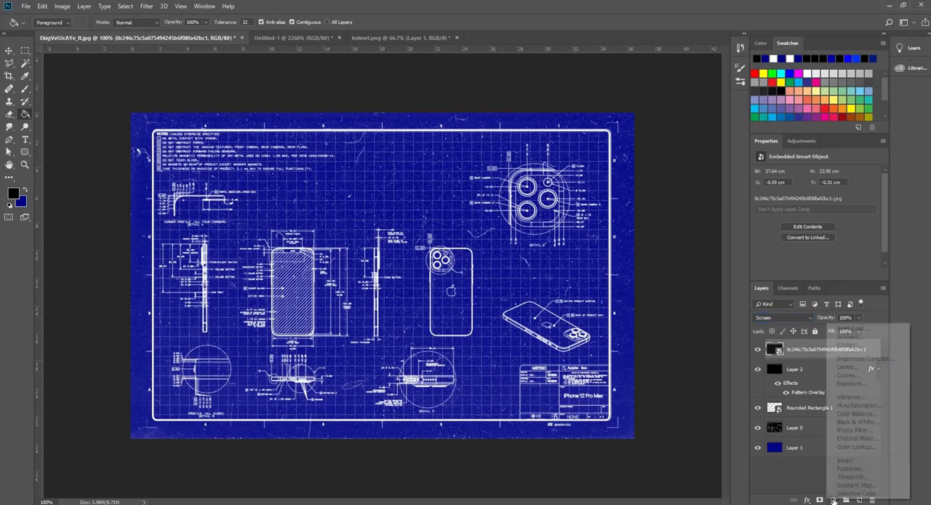
pyautogui.click(860, 368)
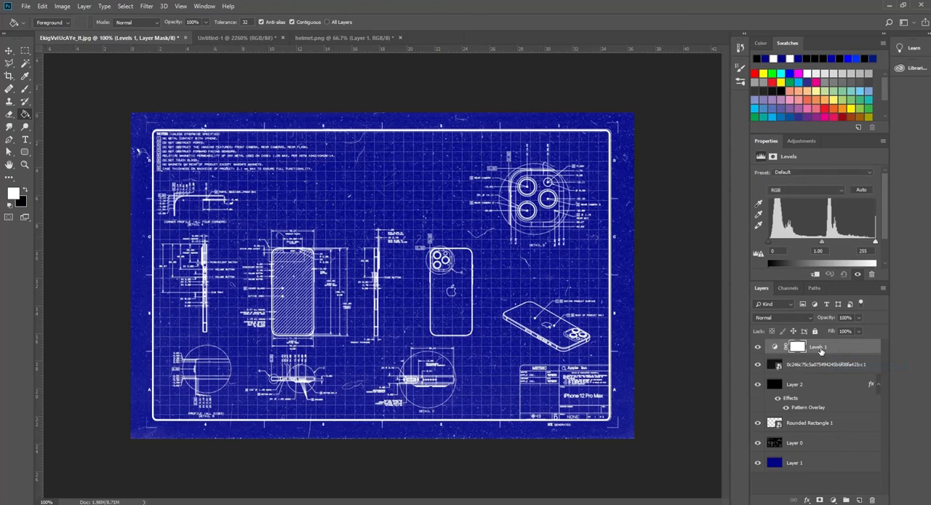
pyautogui.rightClick(820, 350)
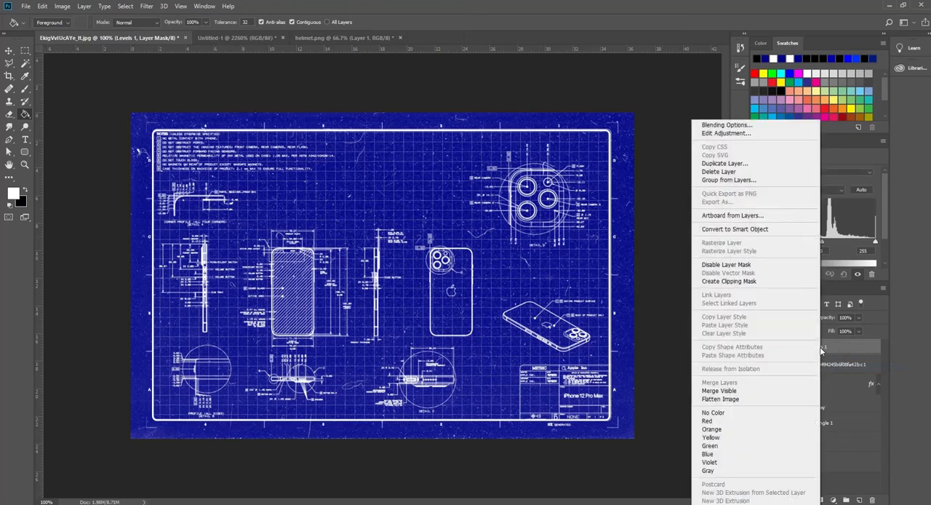
pyautogui.click(749, 283)
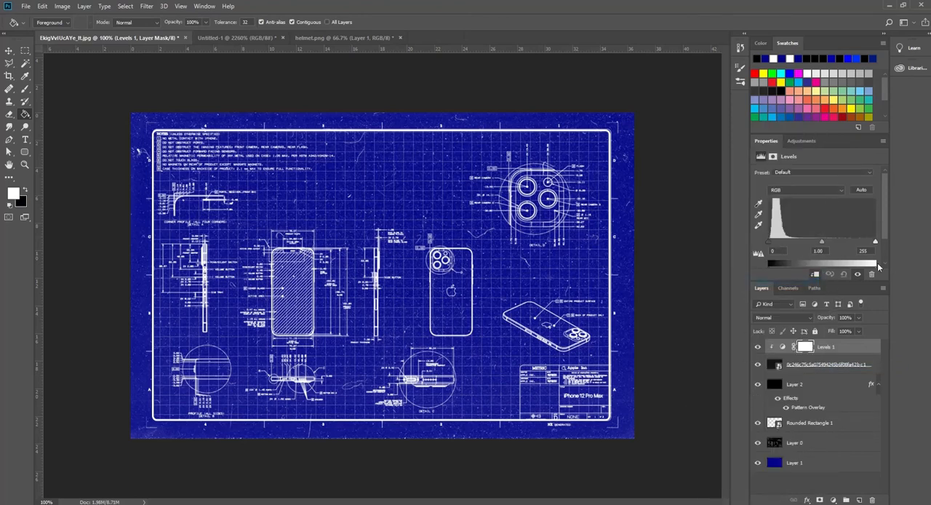
# Soften the scratches in the Levels adjustment with a white output level of 81 and a midtone value of 1.07
pyautogui.scroll(-2, 883, 242)
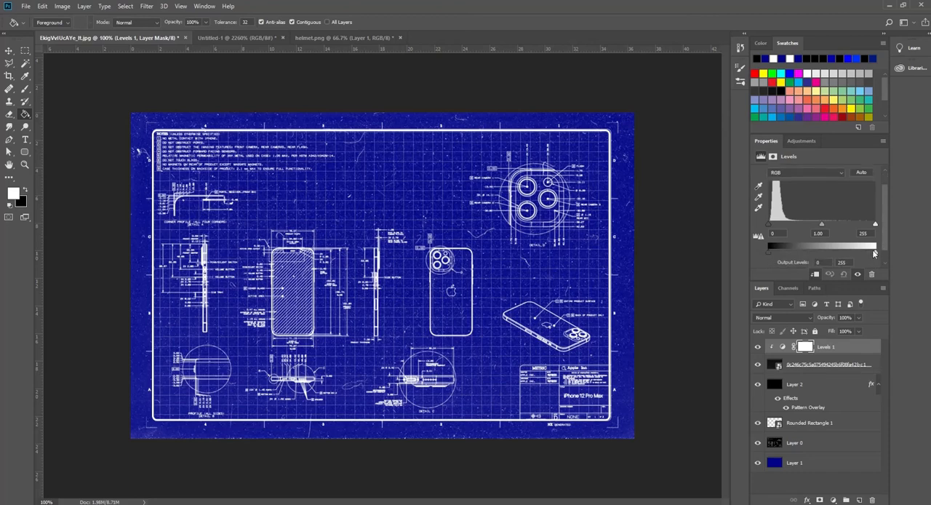
pyautogui.moveTo(875, 254); pyautogui.dragTo(809, 262)
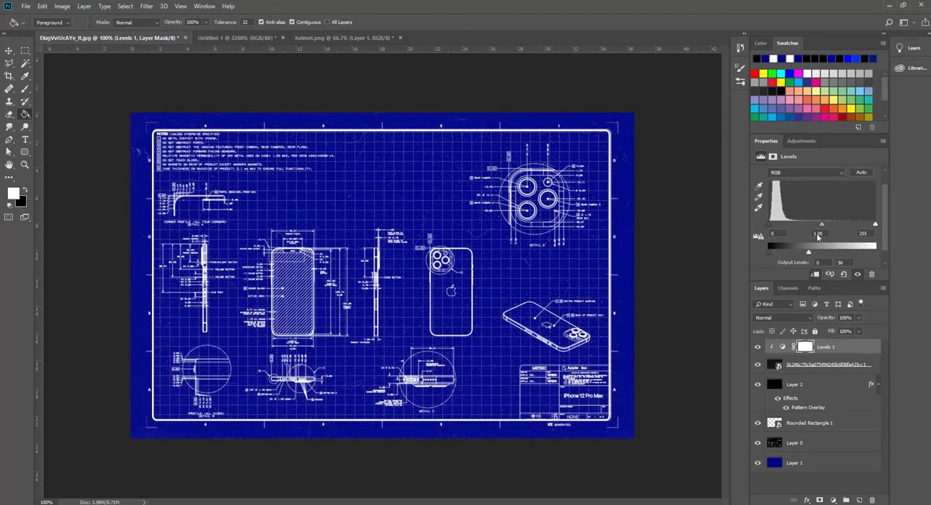
pyautogui.moveTo(821, 227); pyautogui.dragTo(812, 227)
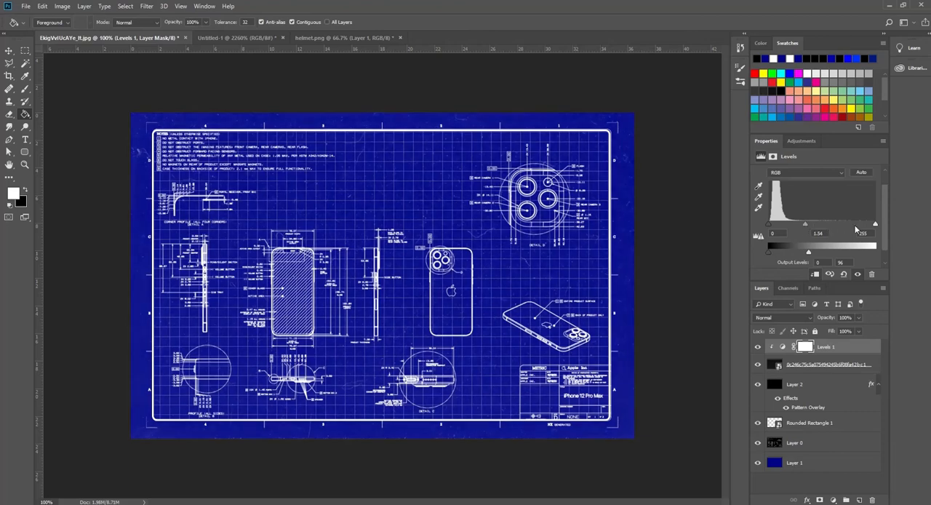
pyautogui.moveTo(874, 225)
pyautogui.mouseDown()
pyautogui.moveTo(846, 225)
pyautogui.moveTo(881, 229)
pyautogui.mouseUp()
pyautogui.moveTo(804, 228); pyautogui.dragTo(824, 227)
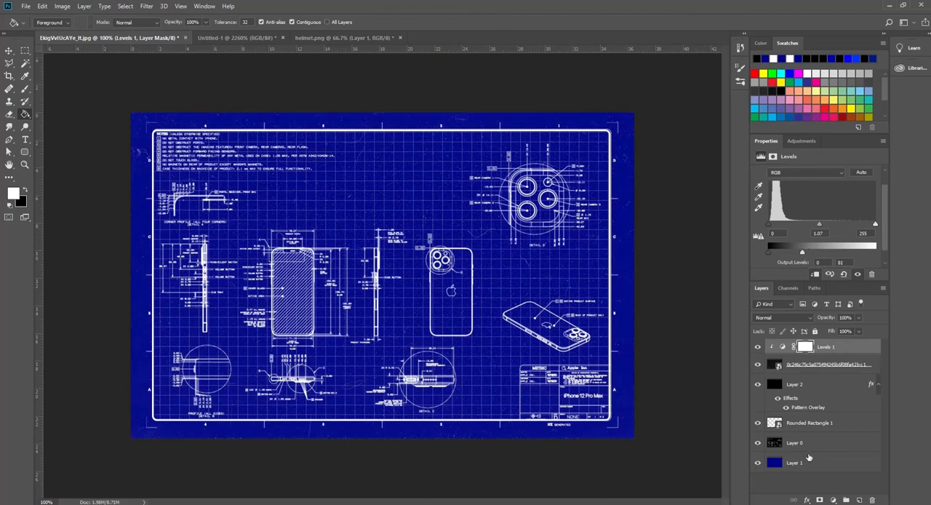
# Place the crumpled white paper texture image over the whole canvas and set its blend mode to Multiply
pyautogui.hotkey('alt', 'Tab')
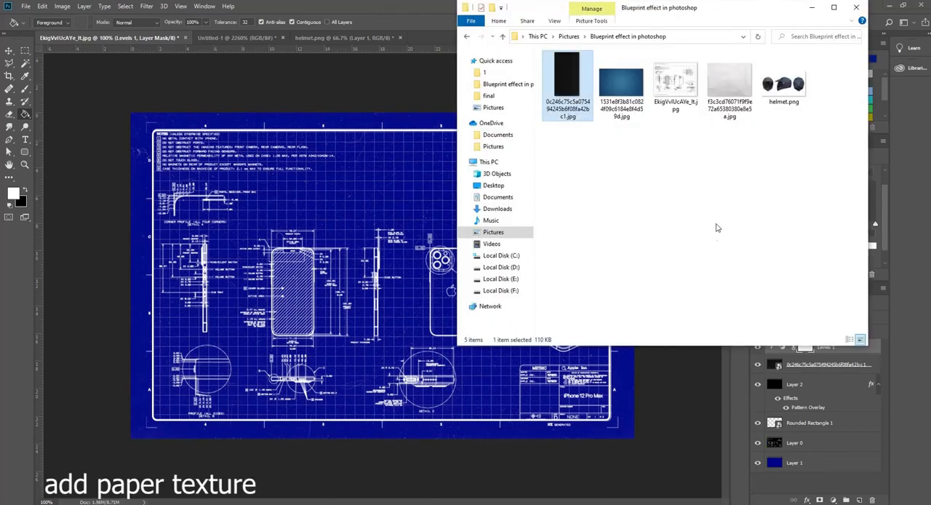
pyautogui.click(716, 225)
pyautogui.moveTo(730, 82); pyautogui.dragTo(332, 327)
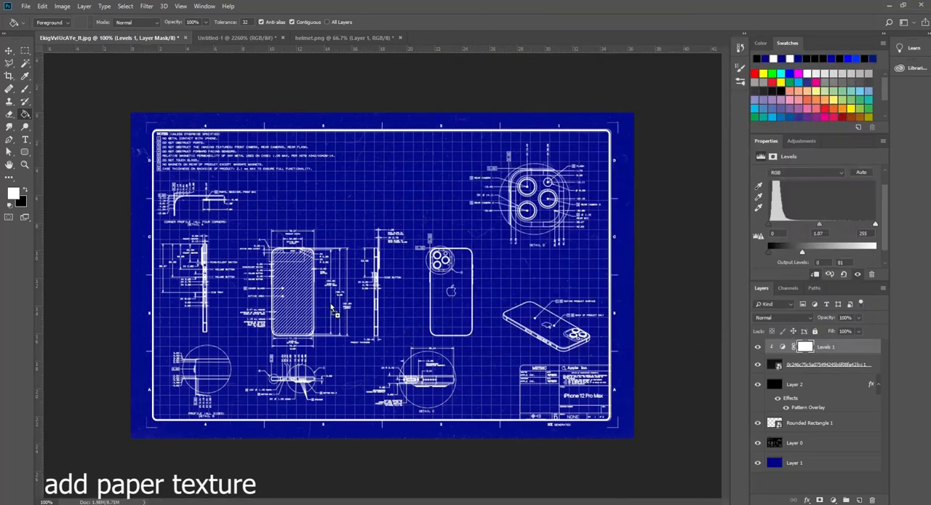
pyautogui.moveTo(528, 383); pyautogui.dragTo(634, 429)
pyautogui.moveTo(386, 429); pyautogui.dragTo(385, 434)
pyautogui.moveTo(382, 124); pyautogui.dragTo(383, 113)
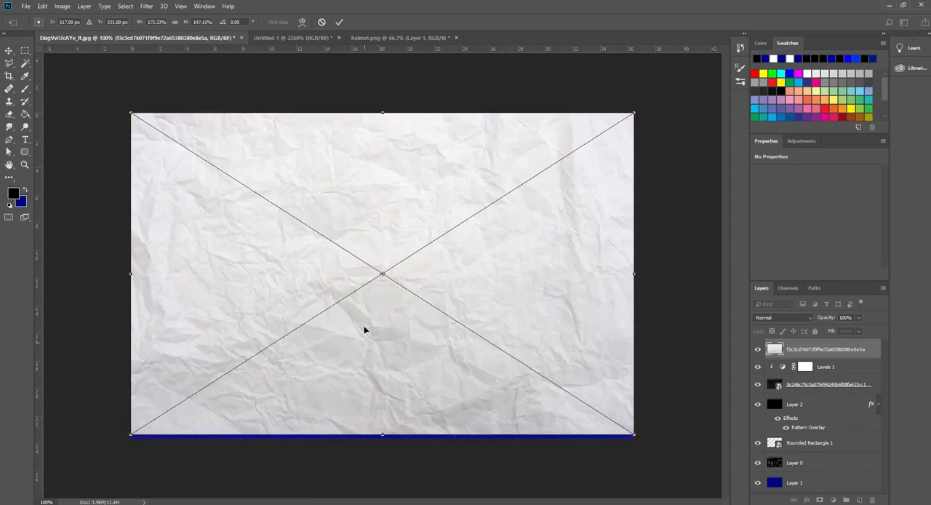
pyautogui.moveTo(380, 435); pyautogui.dragTo(382, 439)
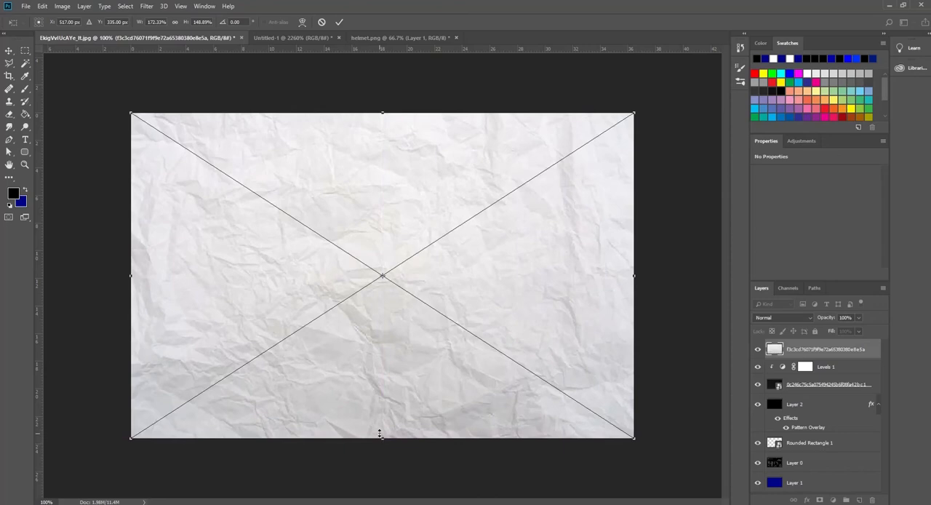
pyautogui.press('Return')
pyautogui.click(777, 318)
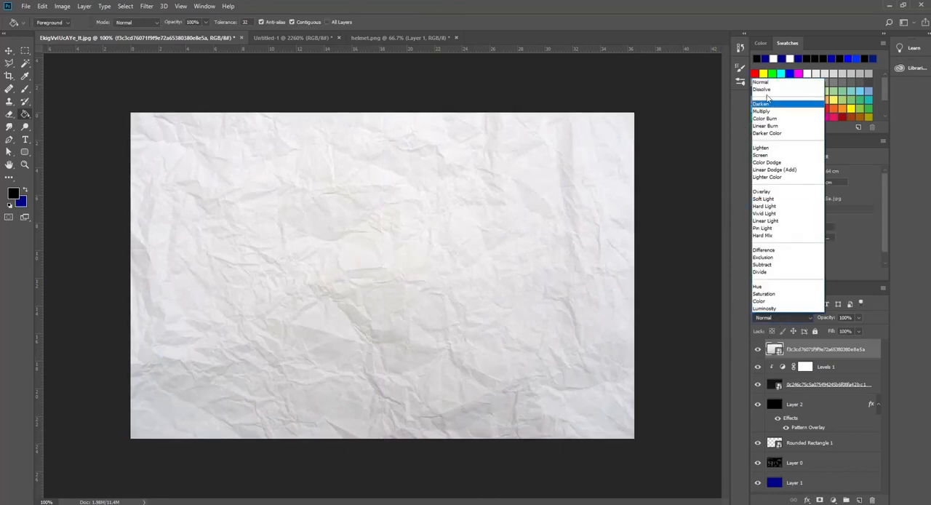
pyautogui.click(768, 111)
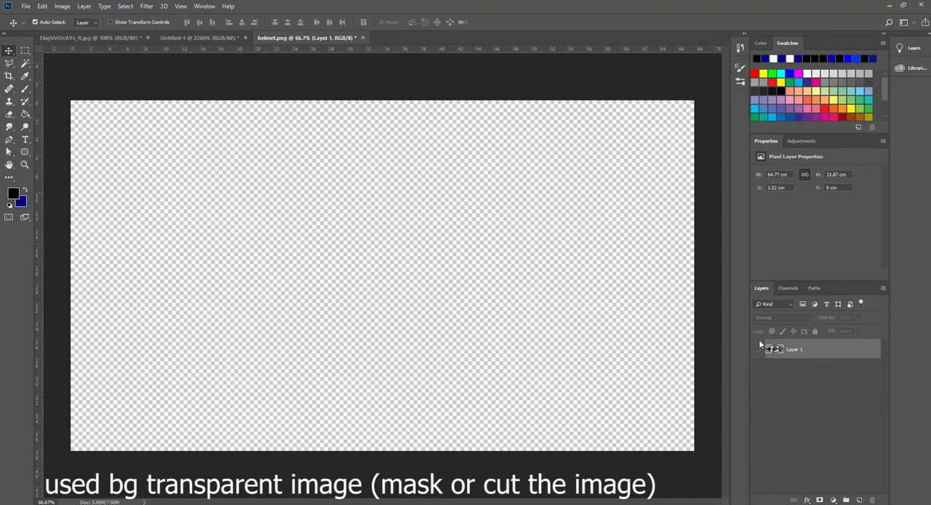
# Show the helmet layer and place the blue grid background image, scaled to about 75.5% so it covers the whole canvas
pyautogui.click(758, 349)
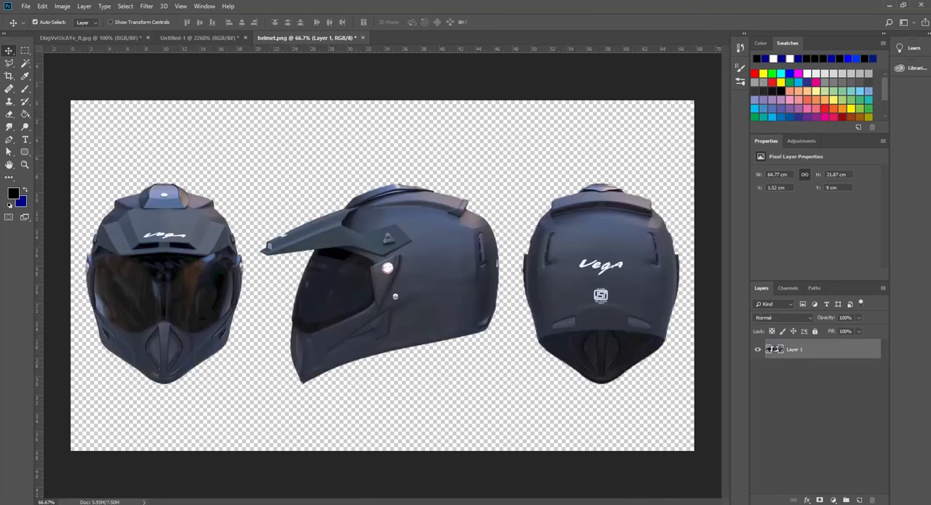
pyautogui.hotkey('alt', 'Tab')
pyautogui.click(693, 198)
pyautogui.moveTo(611, 87); pyautogui.dragTo(285, 271)
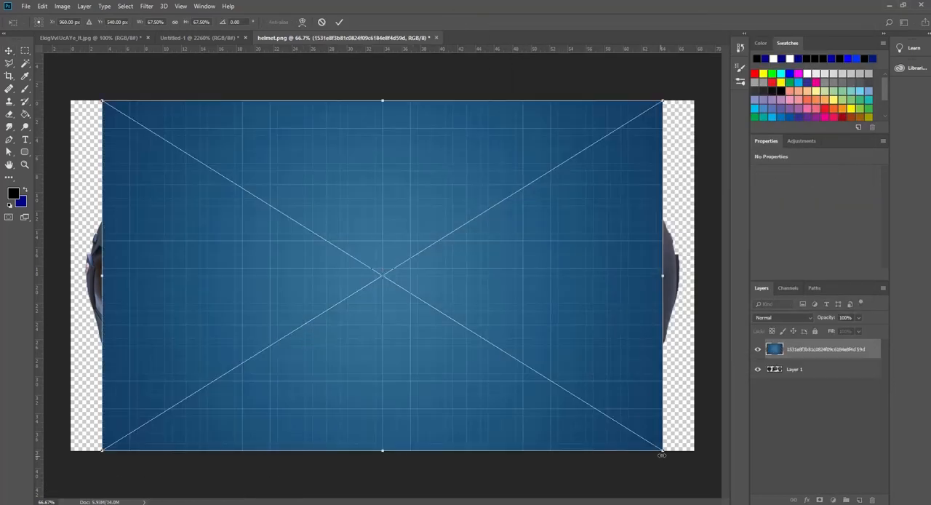
pyautogui.moveTo(664, 453); pyautogui.dragTo(704, 464)
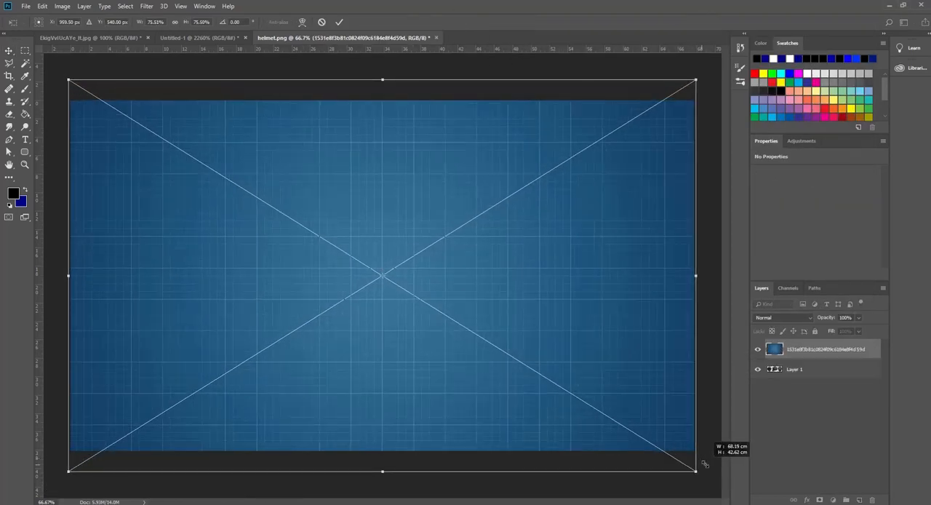
pyautogui.press('Return')
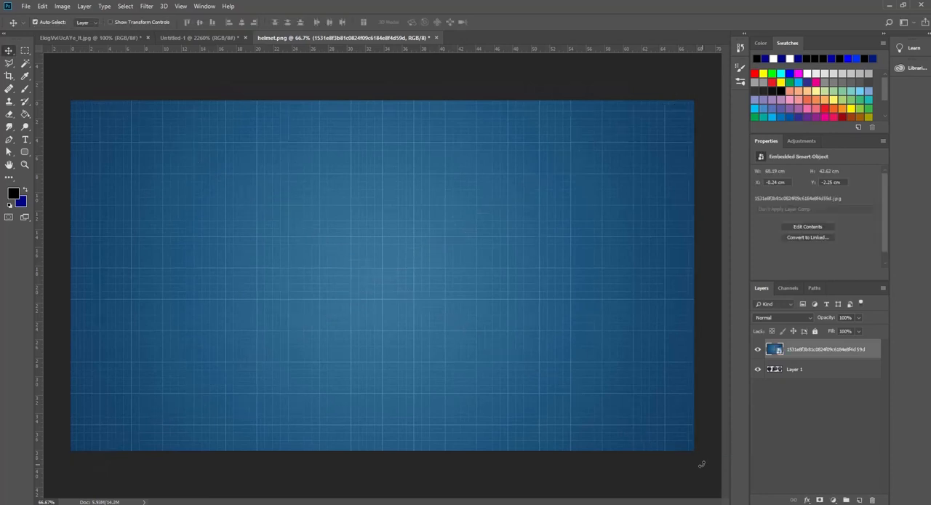
# Move the blue grid image beneath the helmet layer and apply the Find Edges filter to the helmets
pyautogui.moveTo(805, 364); pyautogui.dragTo(800, 376)
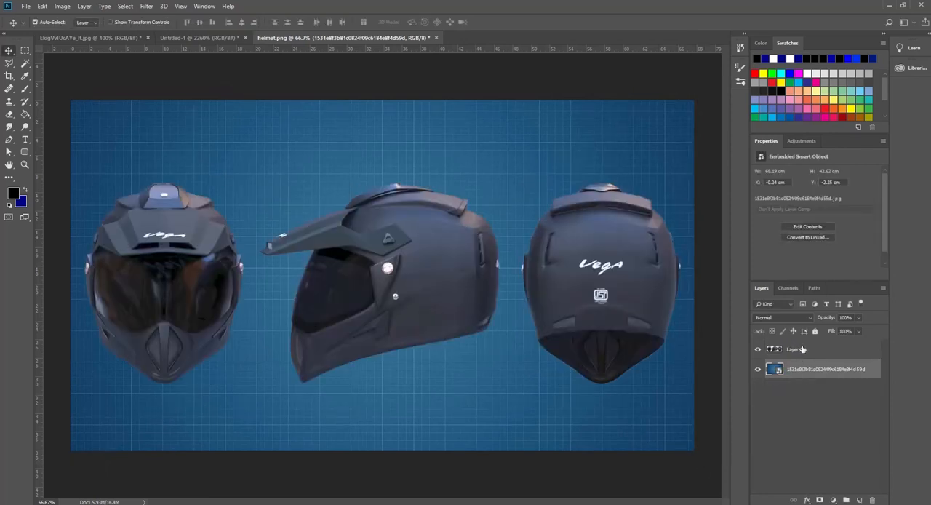
pyautogui.click(803, 350)
pyautogui.click(147, 6)
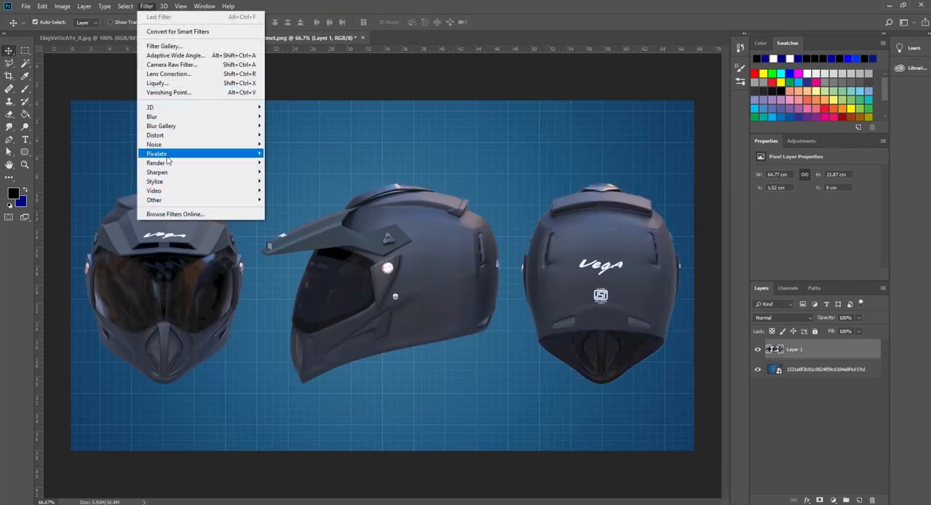
pyautogui.moveTo(166, 181)
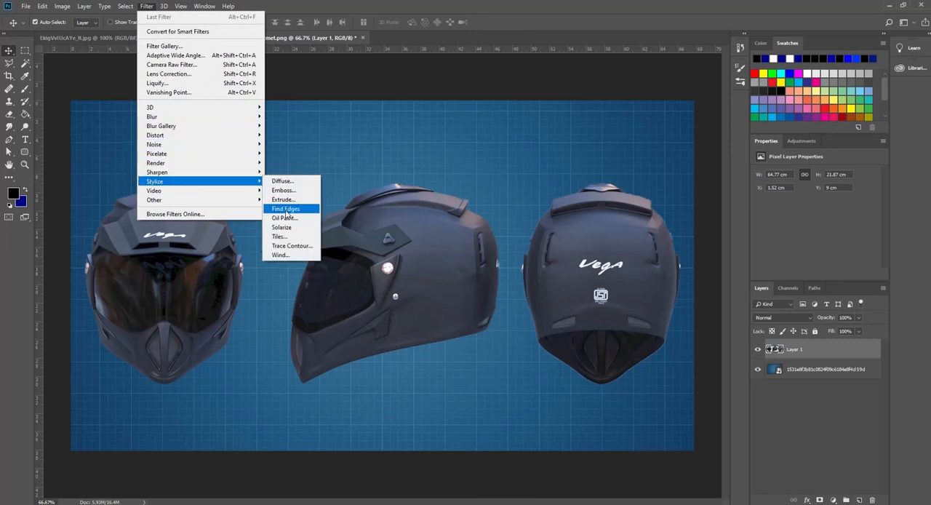
pyautogui.click(285, 209)
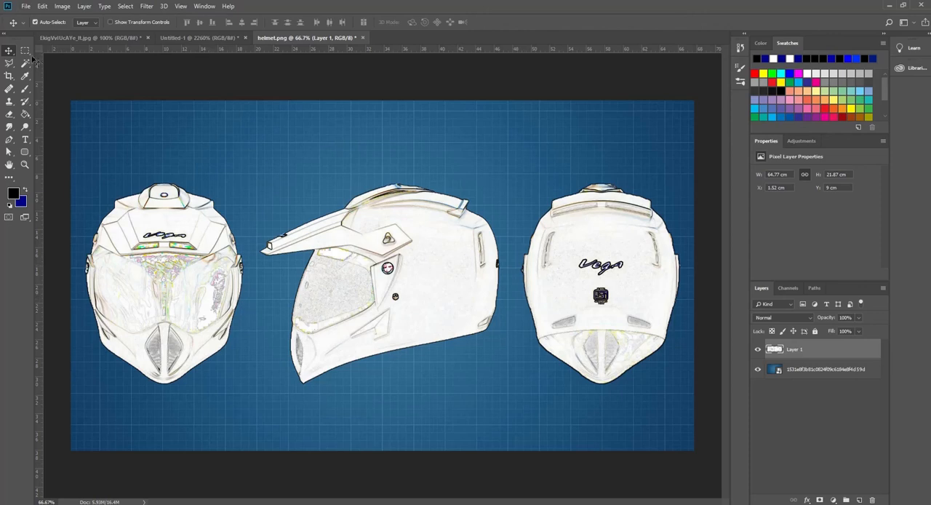
# Desaturate the helmet layer and invert it to get white outlines on black
pyautogui.click(62, 6)
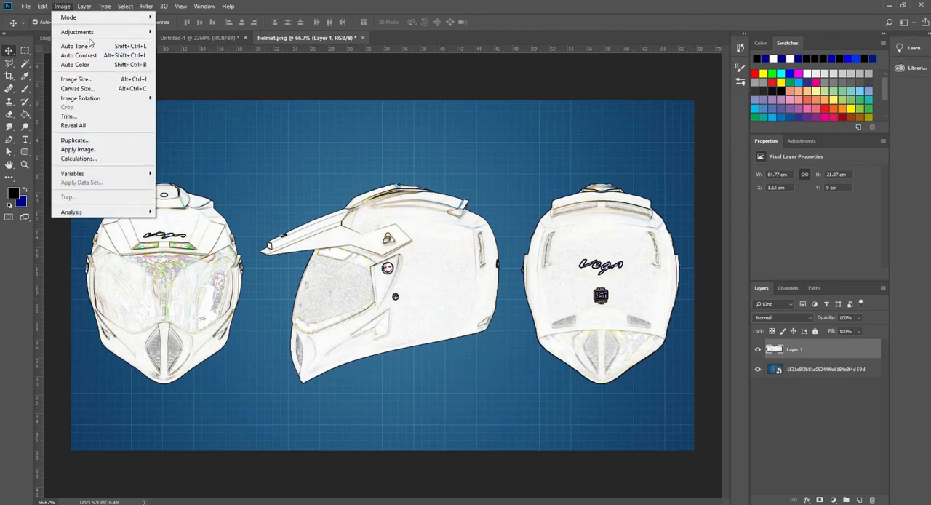
pyautogui.moveTo(91, 33)
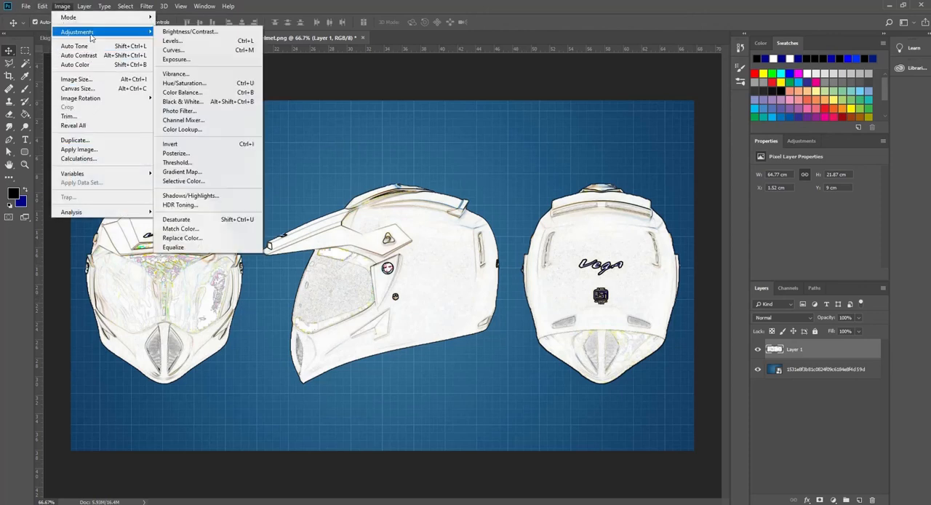
pyautogui.click(197, 225)
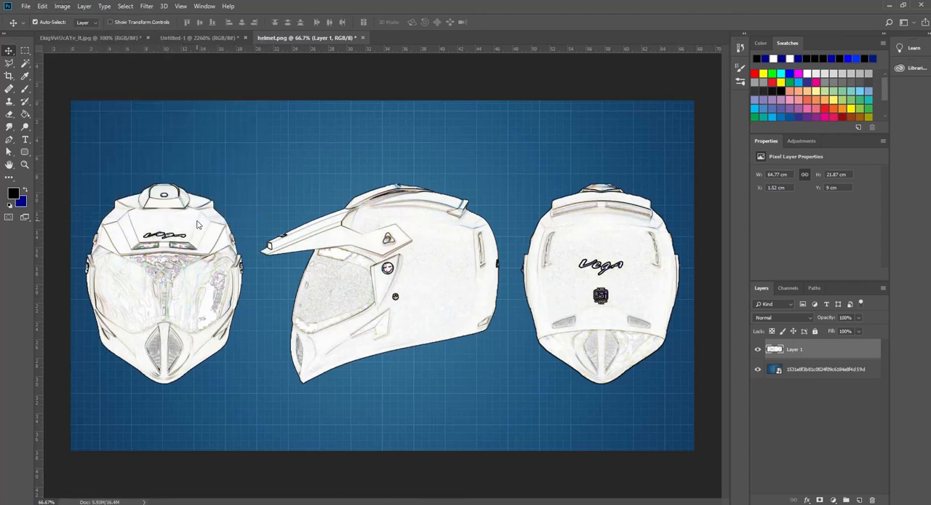
pyautogui.click(85, 6)
pyautogui.moveTo(62, 6)
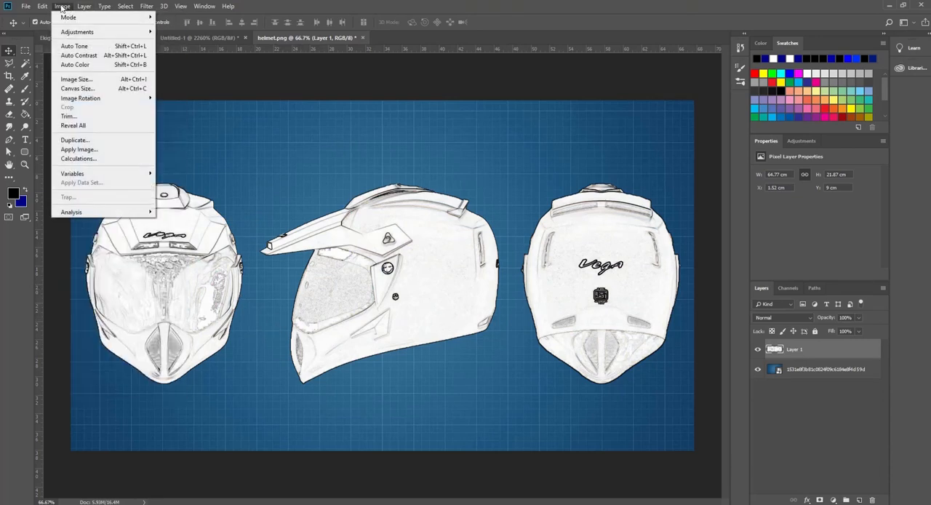
pyautogui.moveTo(73, 31)
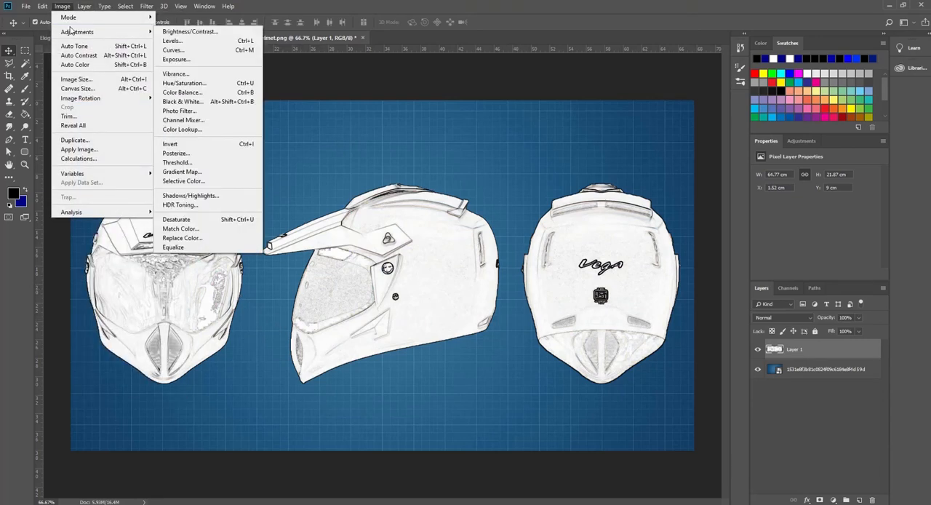
pyautogui.click(186, 146)
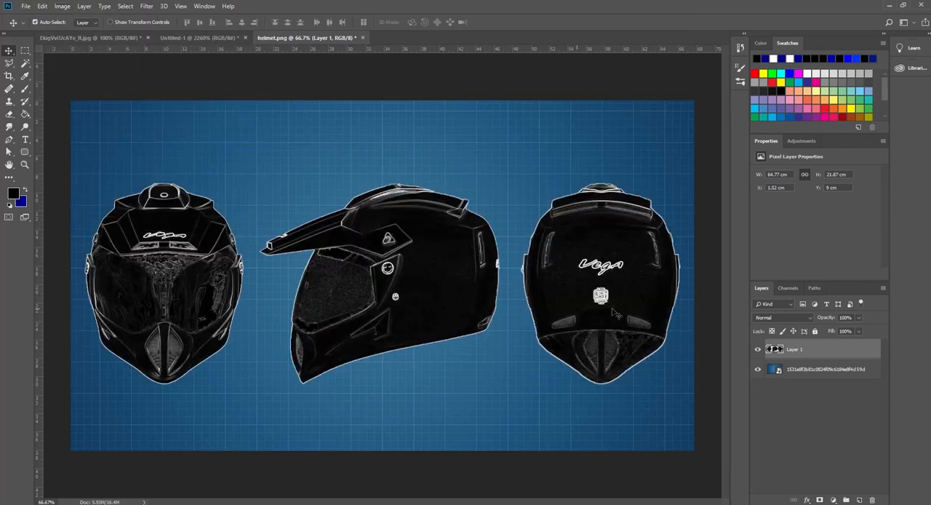
# Set the helmet layer's blend mode to Screen
pyautogui.click(792, 318)
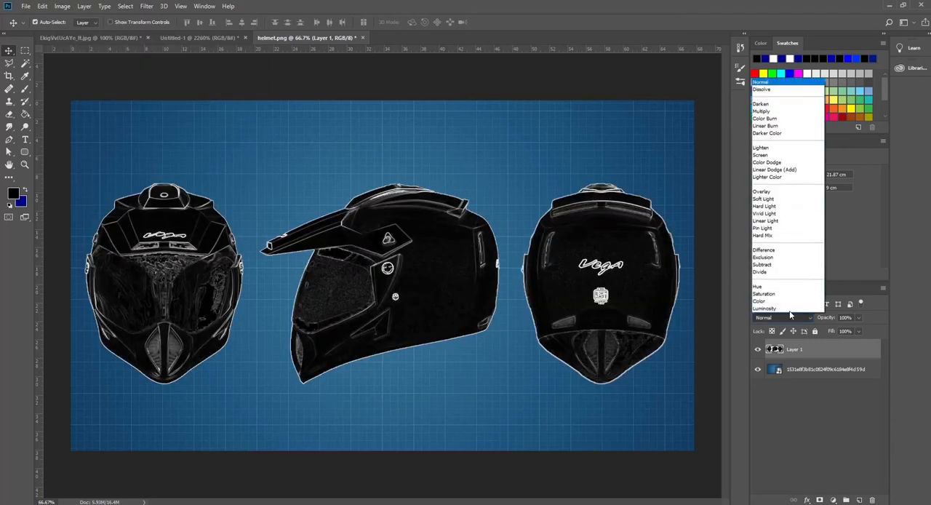
pyautogui.click(779, 160)
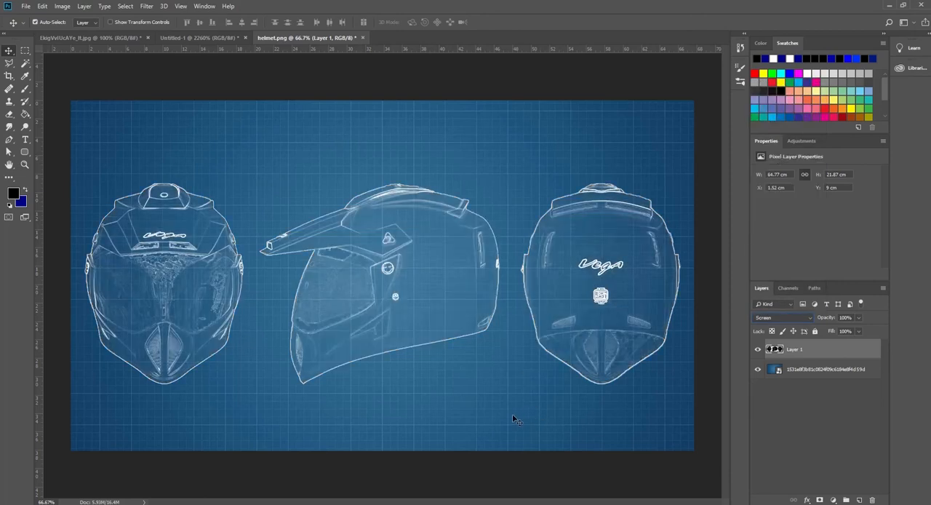
pyautogui.hotkey('alt', '[')
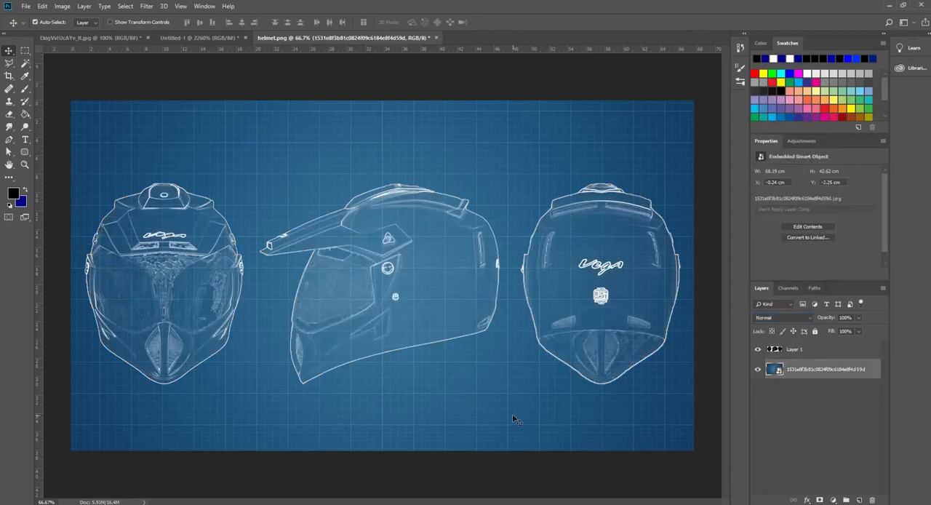
# Add a Brightness/Contrast adjustment layer above the helmet layer with brightness -44 and contrast 67
pyautogui.click(811, 352)
pyautogui.click(833, 500)
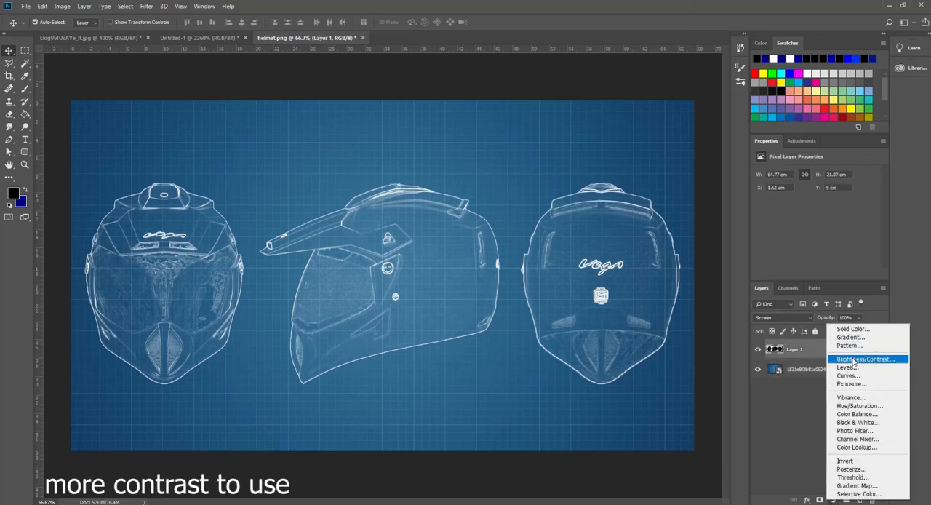
pyautogui.click(862, 359)
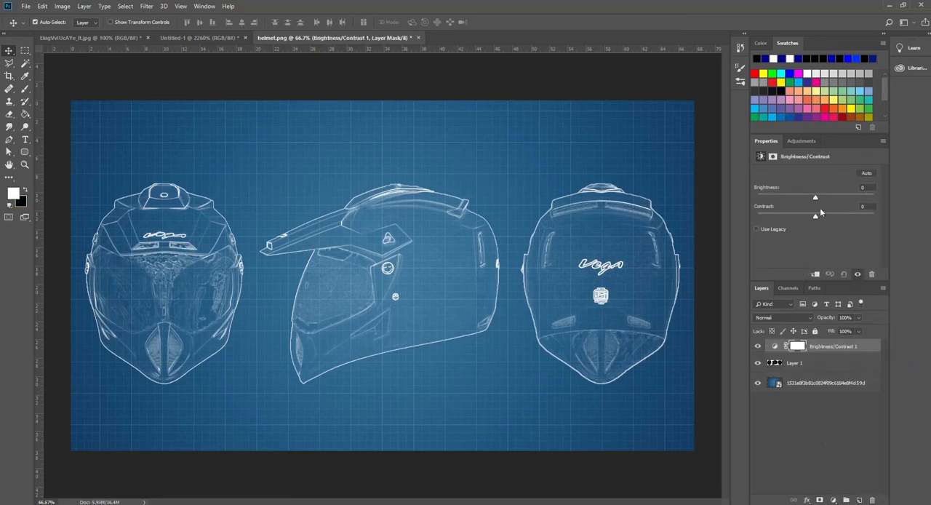
pyautogui.moveTo(815, 200); pyautogui.dragTo(845, 218)
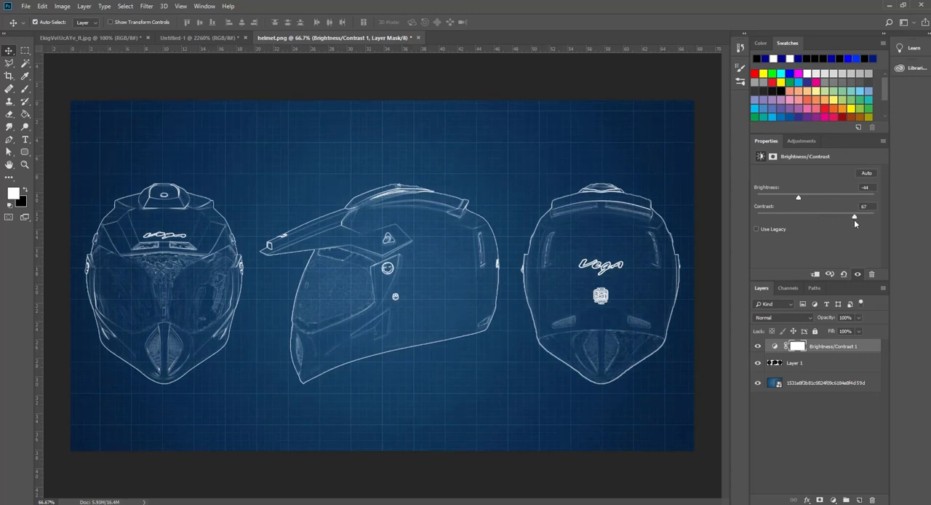
pyautogui.click(317, 162)
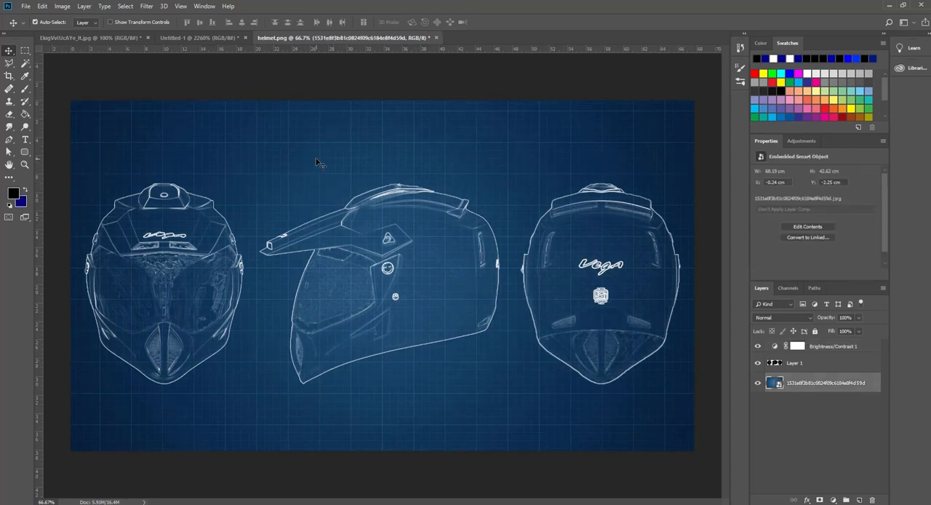